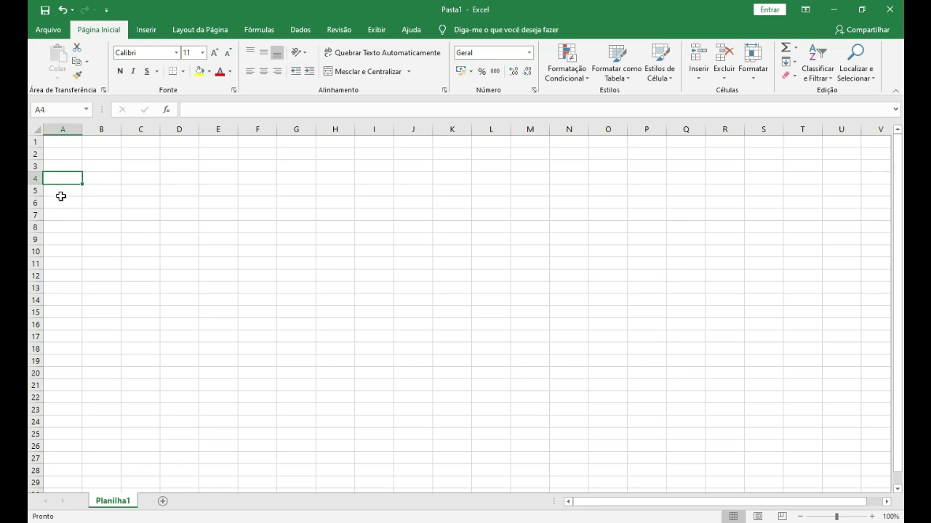
pyautogui.click(99, 180)
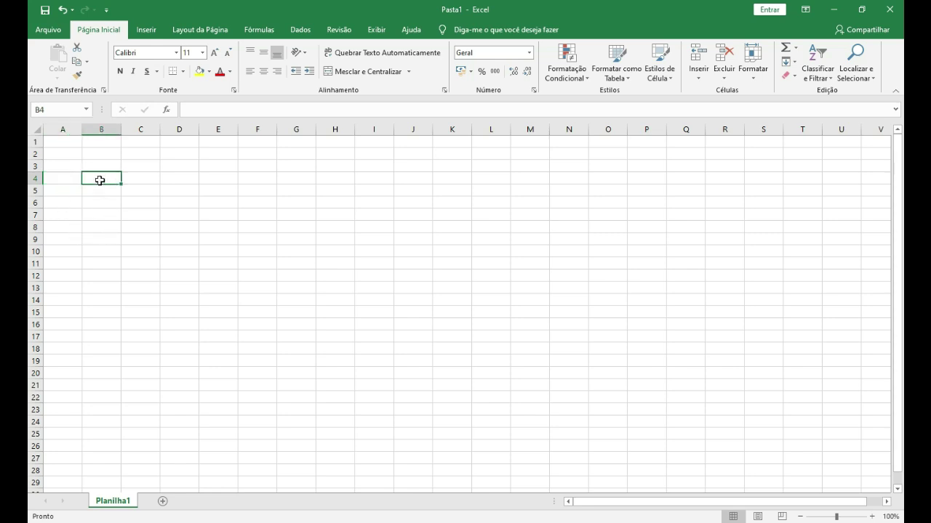
pyautogui.click(58, 138)
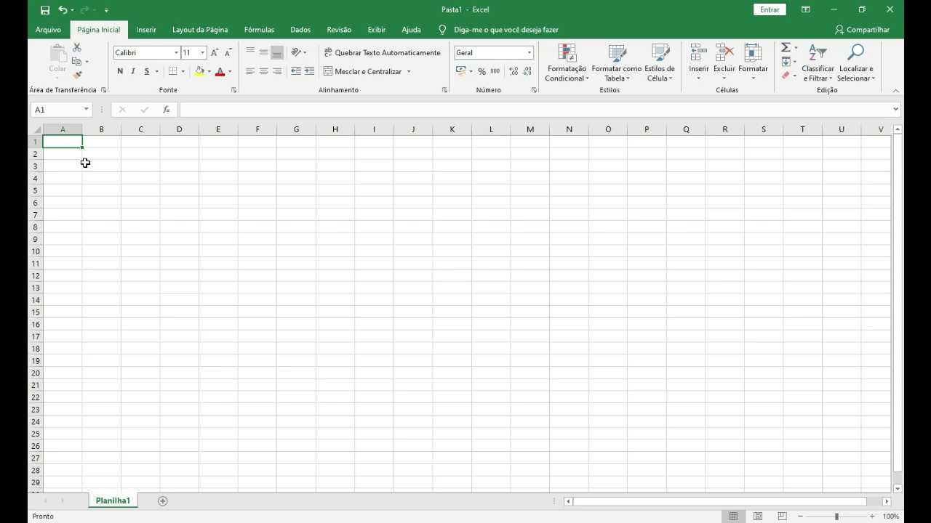
pyautogui.click(301, 192)
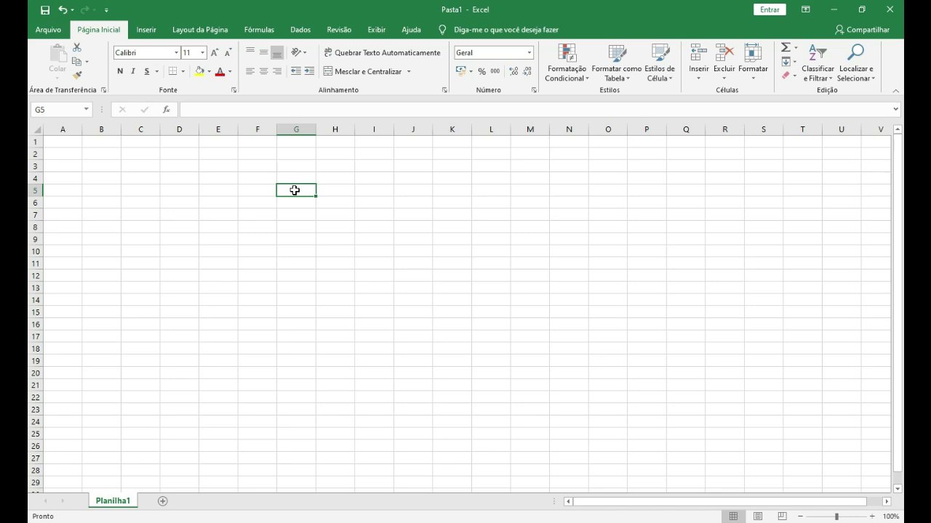
pyautogui.click(64, 141)
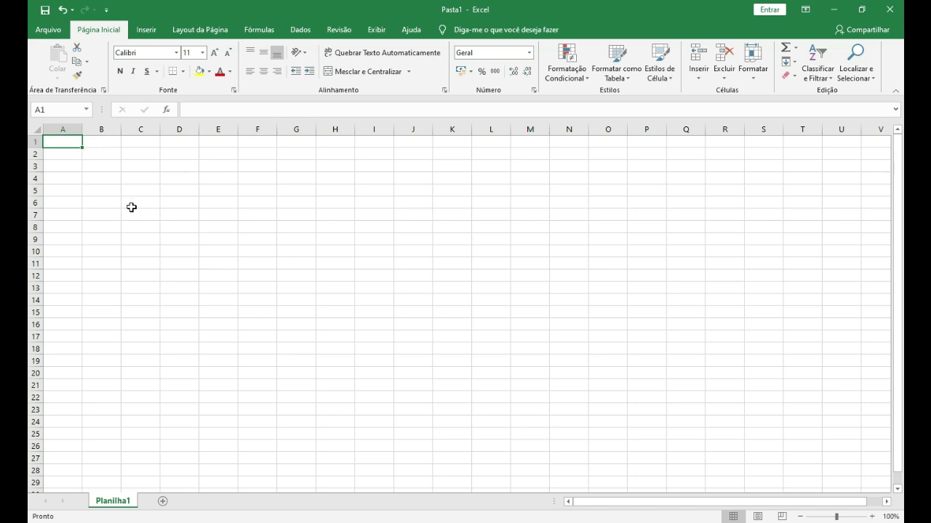
# Enter the table headers Produtos, Janeiro, Fevereiro and Março in cells E6 to H6.
pyautogui.click(217, 205)
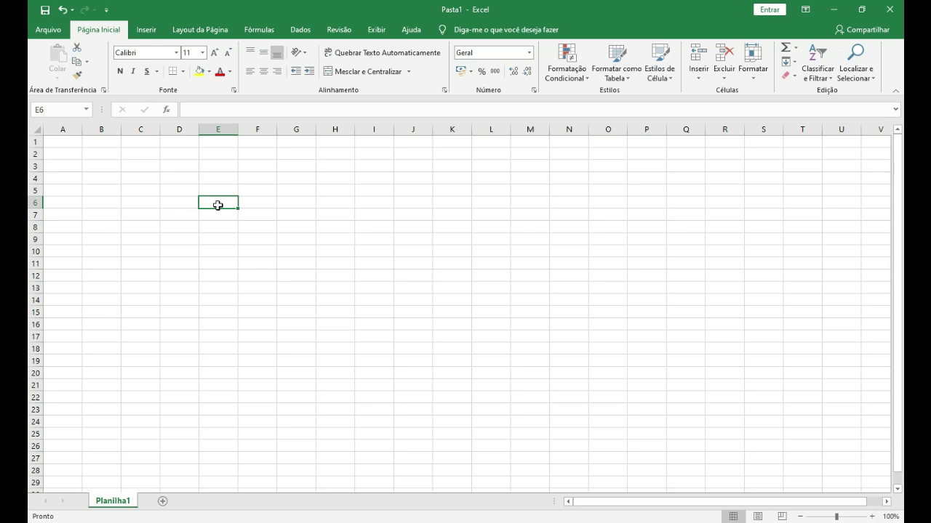
pyautogui.write('Produtos')
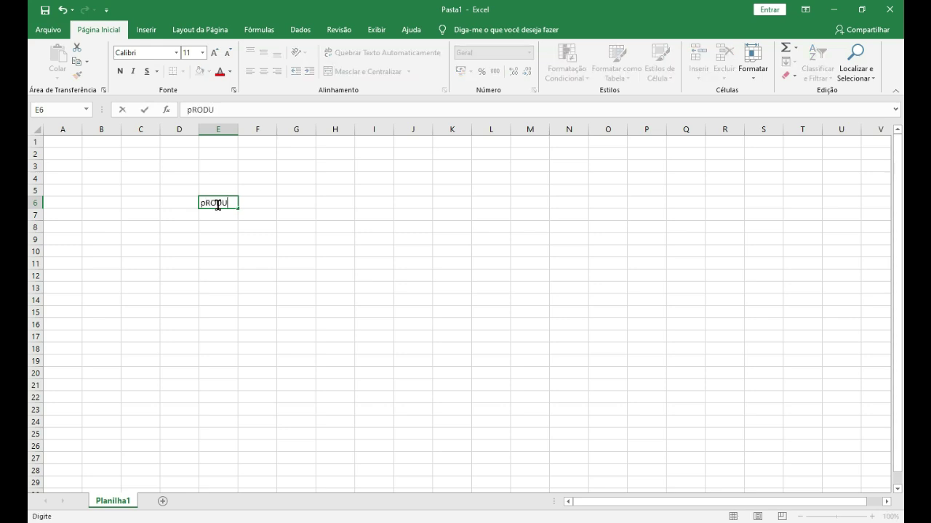
pyautogui.press('Return')
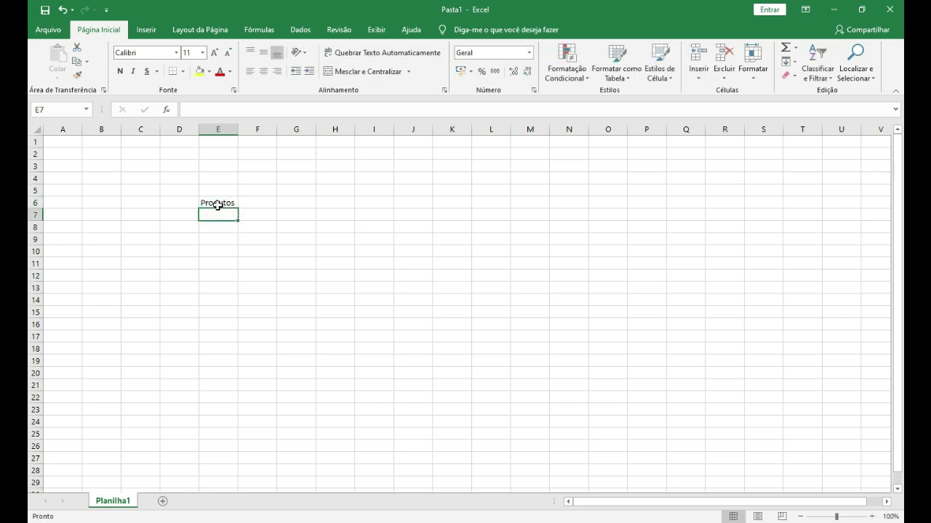
pyautogui.press('Up')
pyautogui.press('Right')
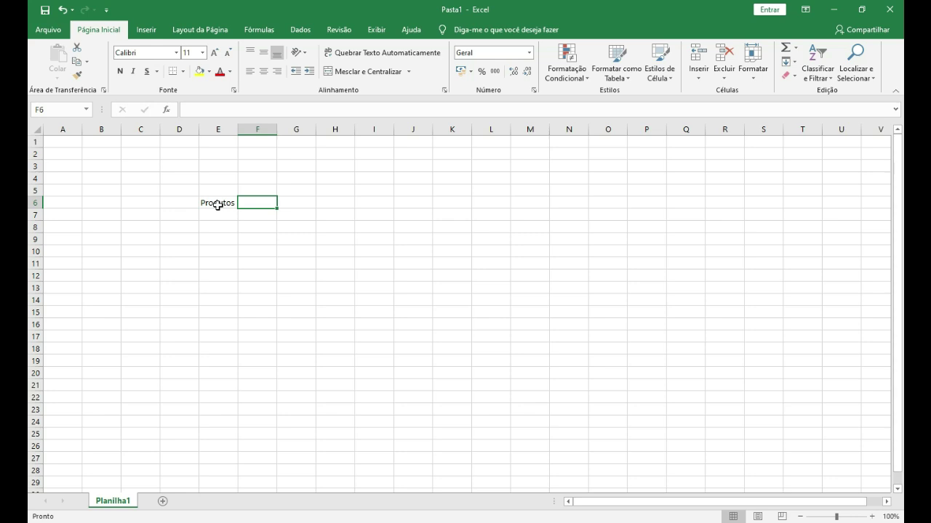
pyautogui.write('Janeiro')
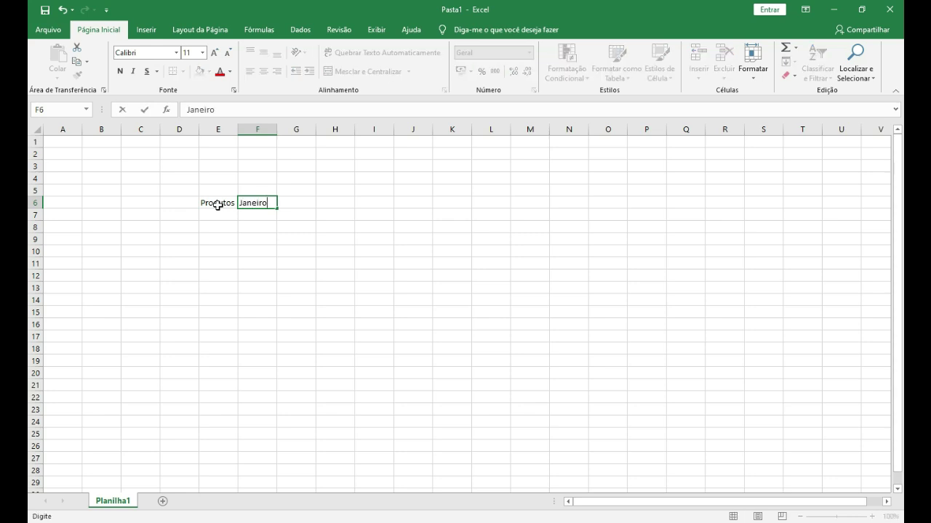
pyautogui.press('Tab')
pyautogui.write('Fevereiro')
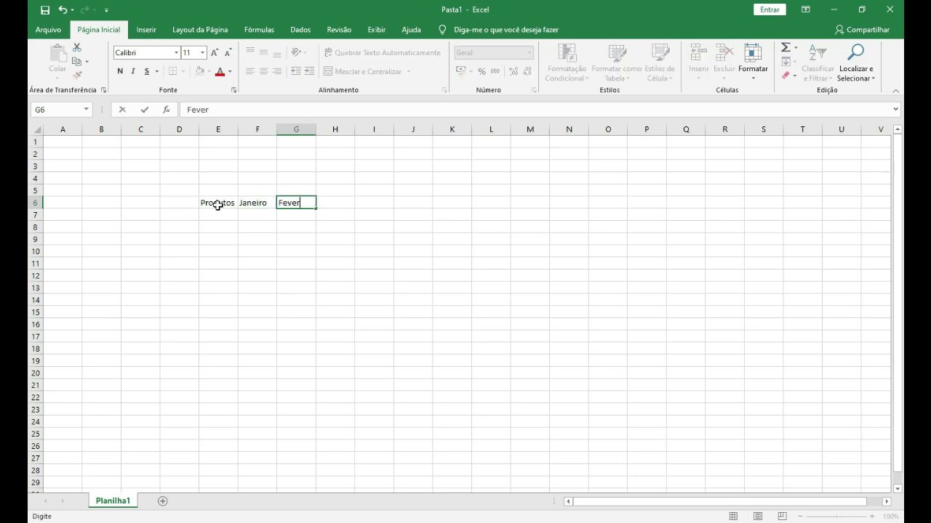
pyautogui.press('Tab')
pyautogui.write('Março')
pyautogui.press('Return')
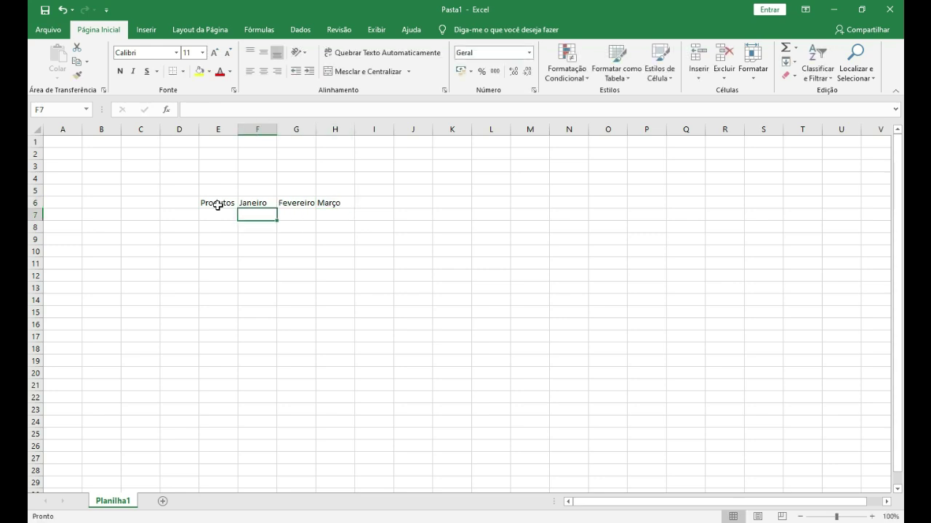
pyautogui.click(407, 201)
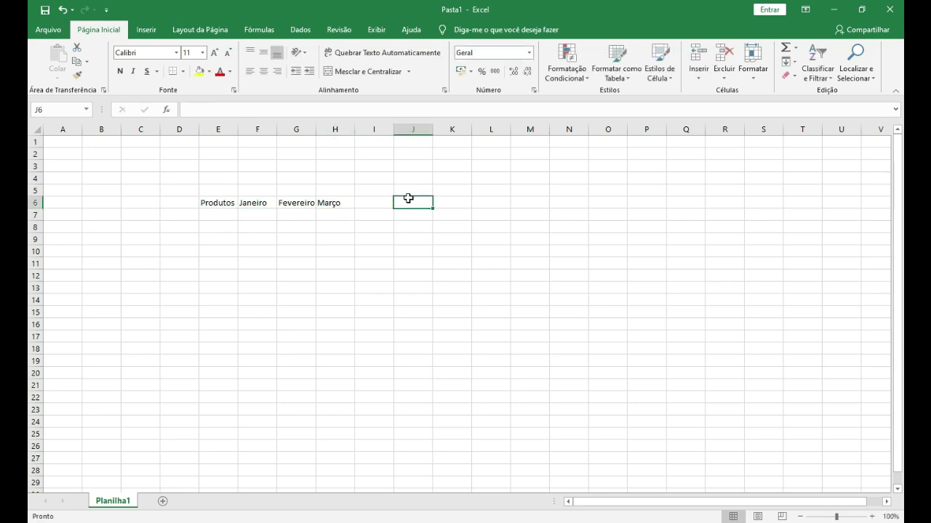
# List the products Queijo, Manteiga and Iogurte under Produtos in cells E7 to E9.
pyautogui.click(216, 215)
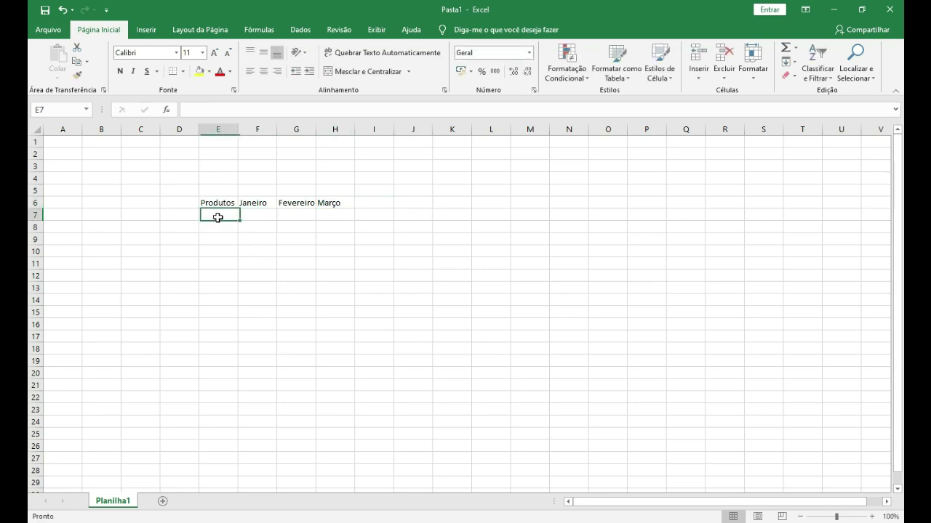
pyautogui.write('Queijo')
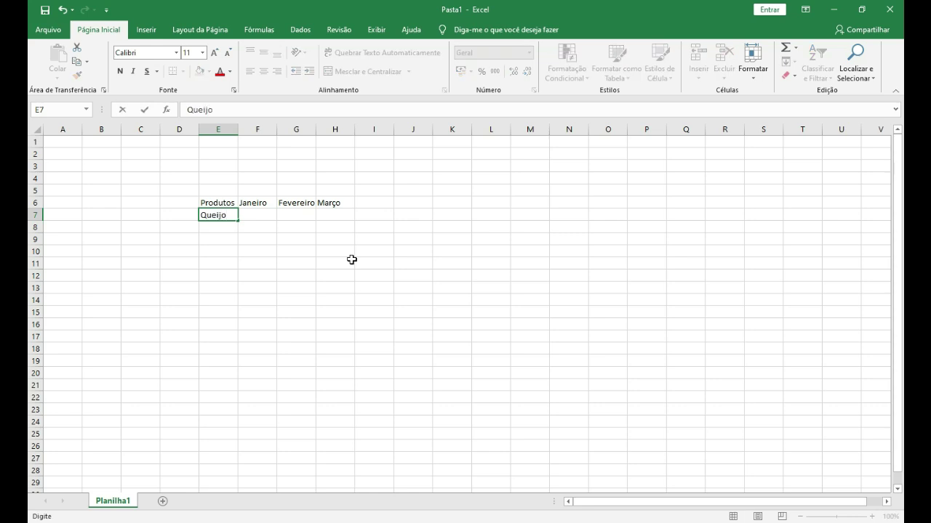
pyautogui.press('Return')
pyautogui.write('Ma')
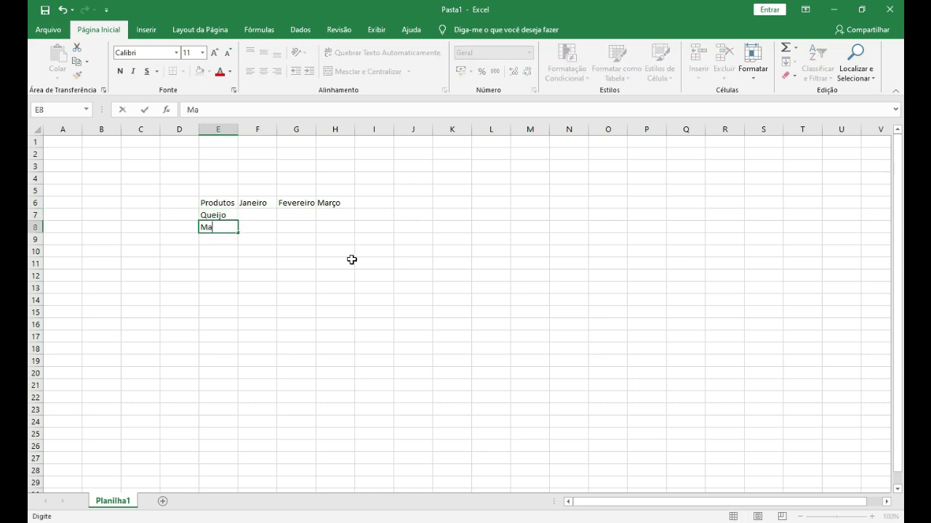
pyautogui.write('nteiga')
pyautogui.press('Return')
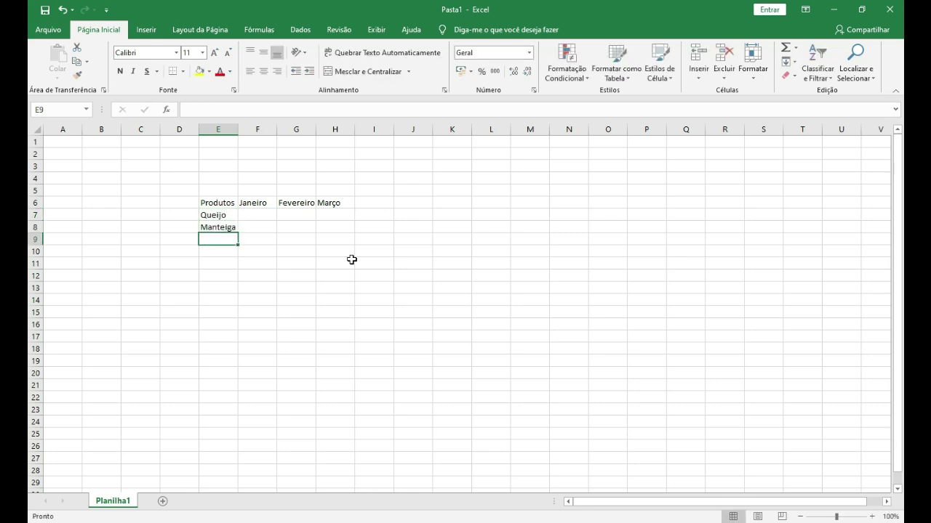
pyautogui.write('Iogurte')
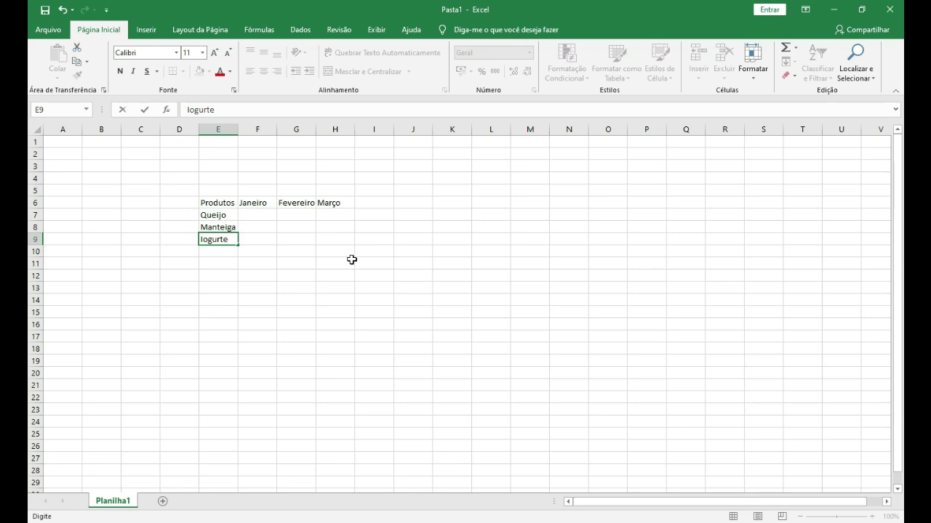
pyautogui.press('Return')
# Fill the Janeiro column with 1500 for Queijo, 1350 for Manteiga and 1600 for Iogurte.
pyautogui.press('Up')
pyautogui.press('Up')
pyautogui.press('Up')
pyautogui.press('Right')
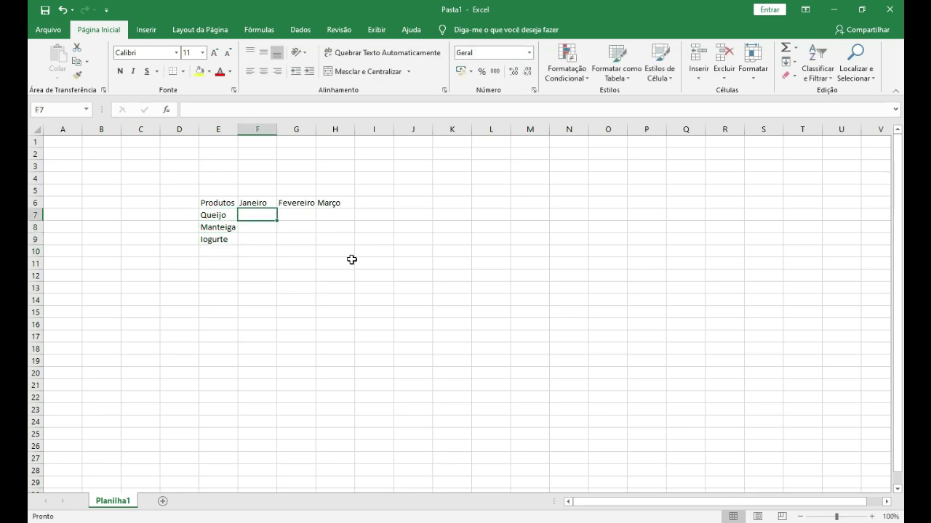
pyautogui.write('1500')
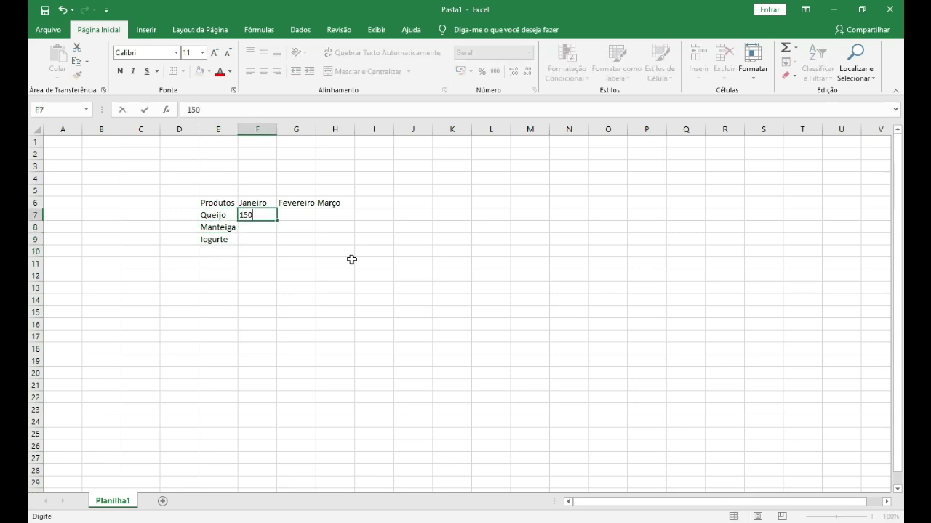
pyautogui.press('Return')
pyautogui.write('1350')
pyautogui.press('Return')
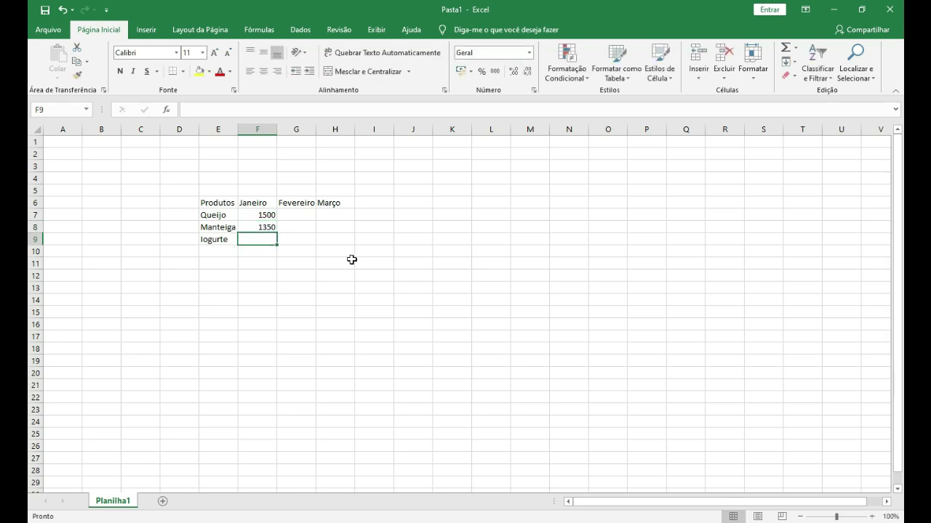
pyautogui.write('1600')
pyautogui.press('Return')
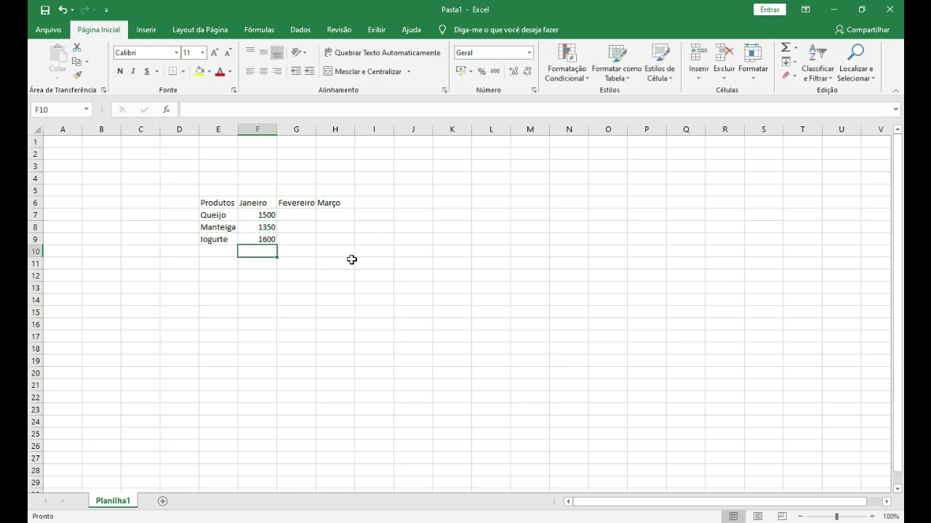
# Fill the Fevereiro column with 1250 for Queijo, 1420 for Manteiga and 1550 for Iogurte.
pyautogui.press('Up')
pyautogui.press('Up')
pyautogui.press('Up')
pyautogui.press('Right')
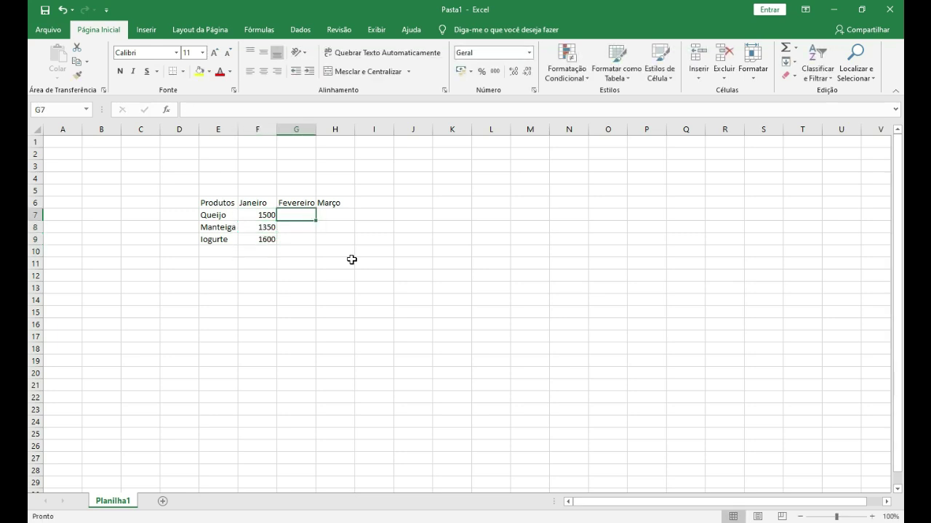
pyautogui.write('1250')
pyautogui.press('Return')
pyautogui.write('14')
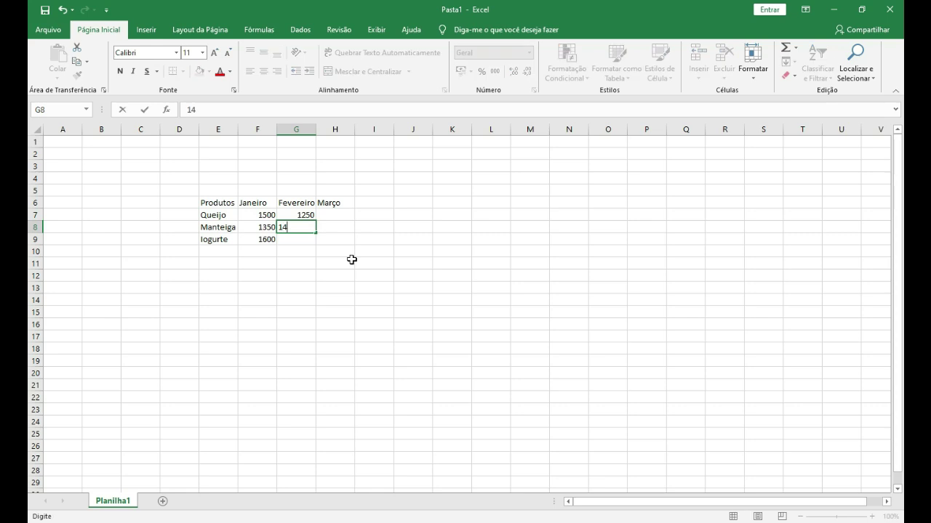
pyautogui.write('20')
pyautogui.press('Return')
pyautogui.write('1550')
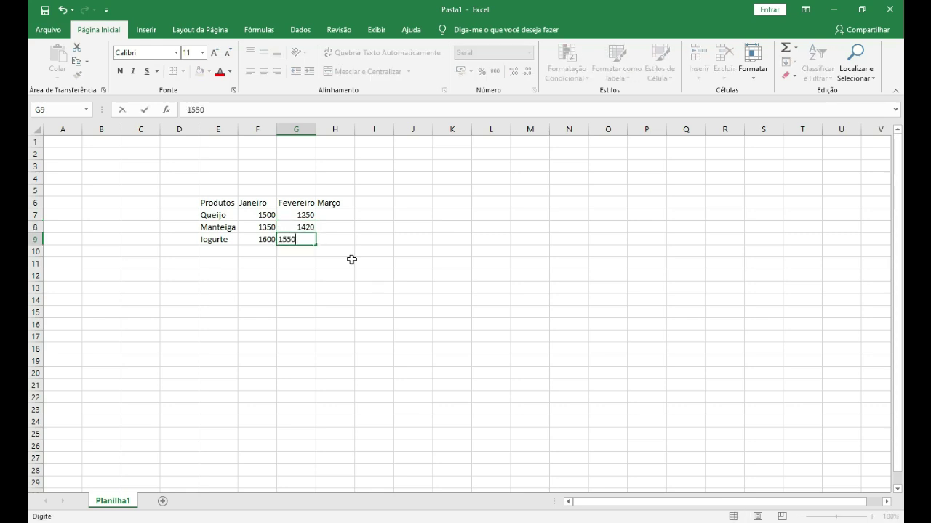
pyautogui.press('Return')
# Fill the Março column with 1080 for Queijo, 1160 for Manteiga and 1200 for Iogurte.
pyautogui.press('Up')
pyautogui.press('Up')
pyautogui.press('Up')
pyautogui.press('Right')
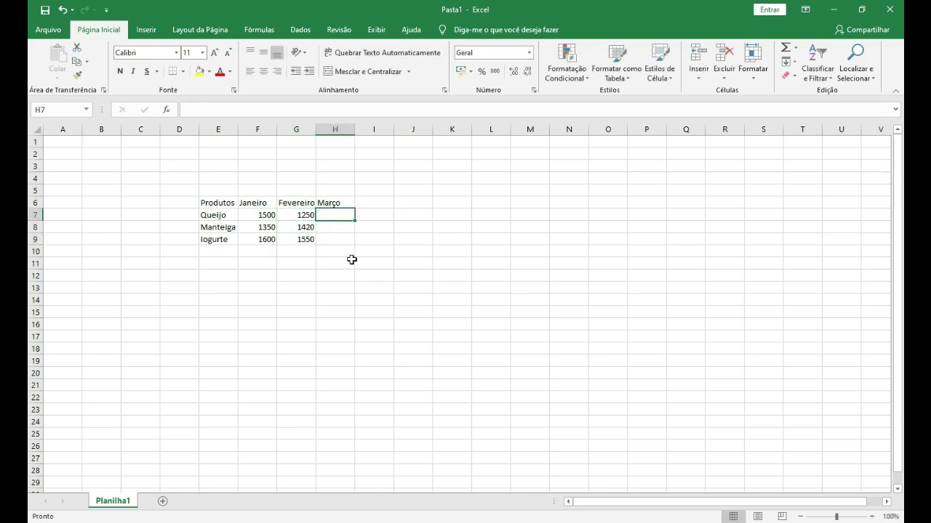
pyautogui.write('1080')
pyautogui.press('Return')
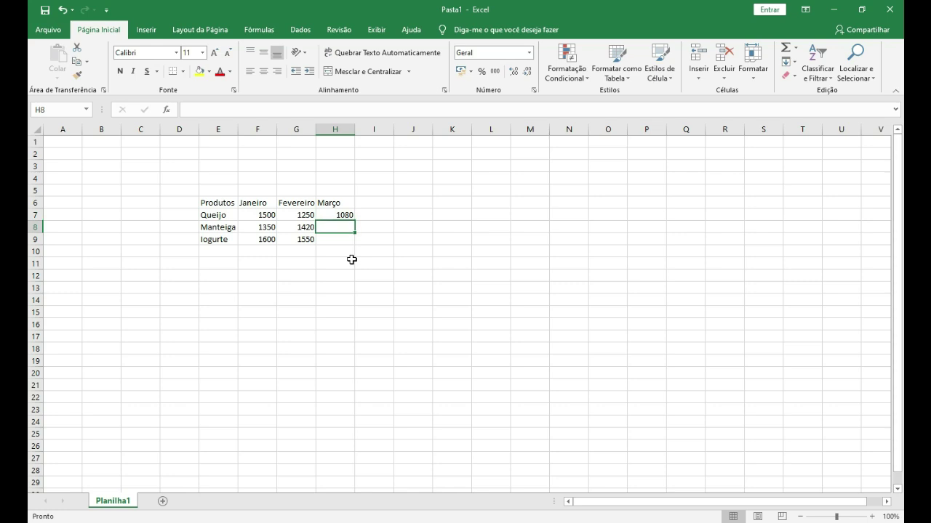
pyautogui.write('116')
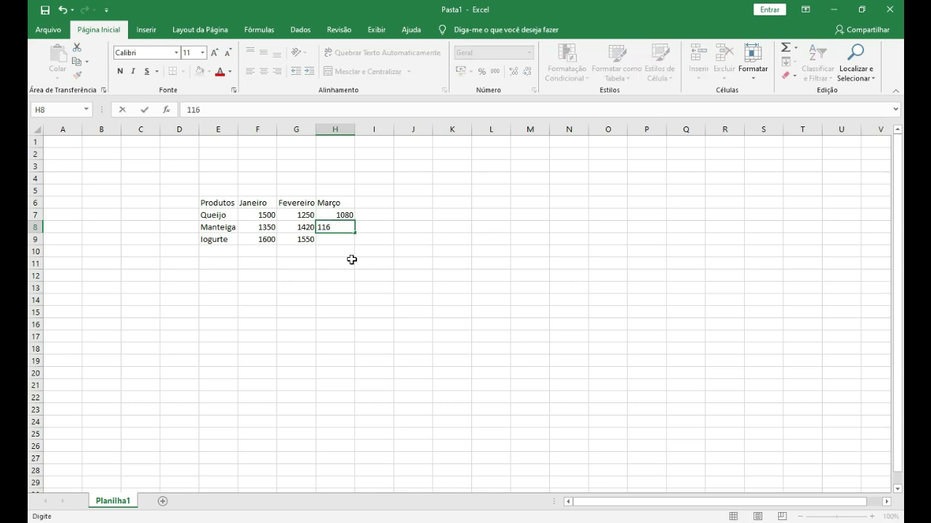
pyautogui.write('0')
pyautogui.press('Return')
pyautogui.write('1200')
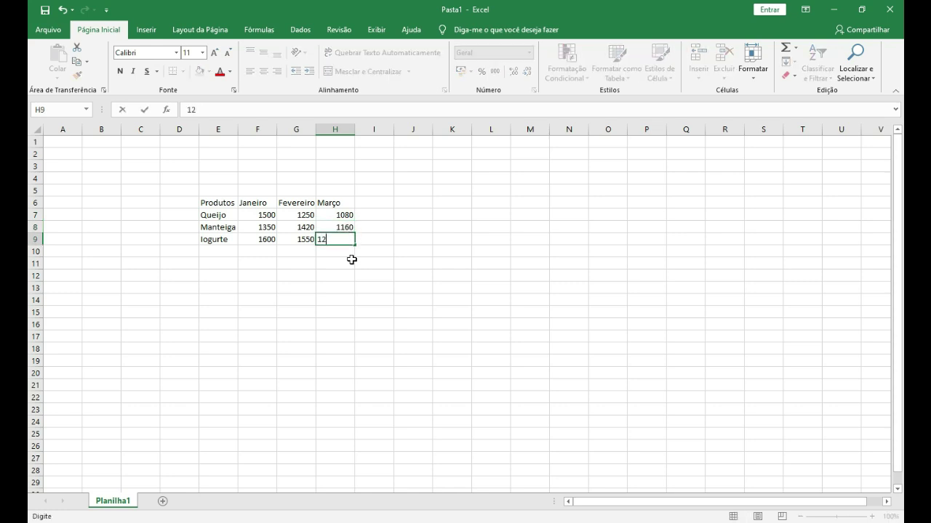
pyautogui.press('Return')
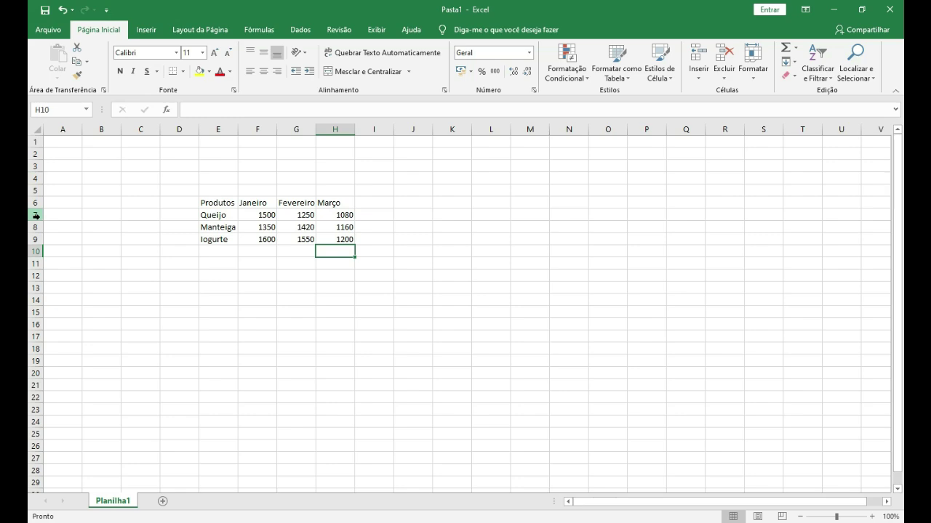
# Zoom the worksheet to 180% and shift the view so that it starts at column C.
pyautogui.click(873, 517)
pyautogui.click(872, 517)
pyautogui.click(872, 517)
pyautogui.click(873, 517)
pyautogui.click(872, 517)
pyautogui.click(872, 517)
pyautogui.click(873, 517)
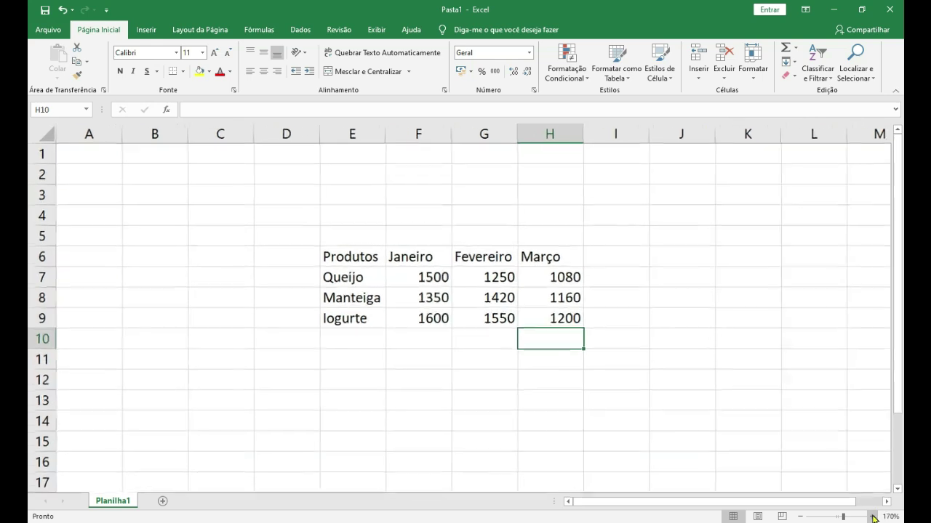
pyautogui.click(872, 517)
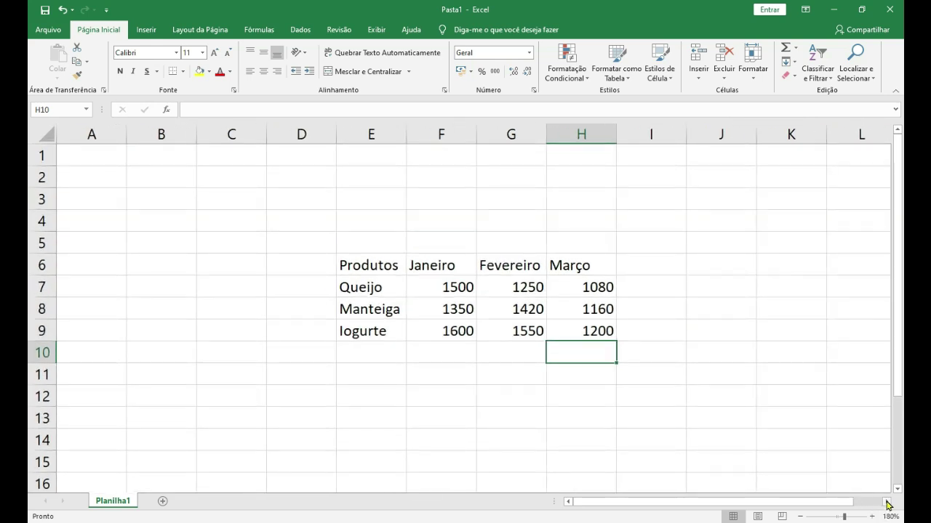
pyautogui.click(886, 501)
pyautogui.click(886, 501)
pyautogui.click(737, 370)
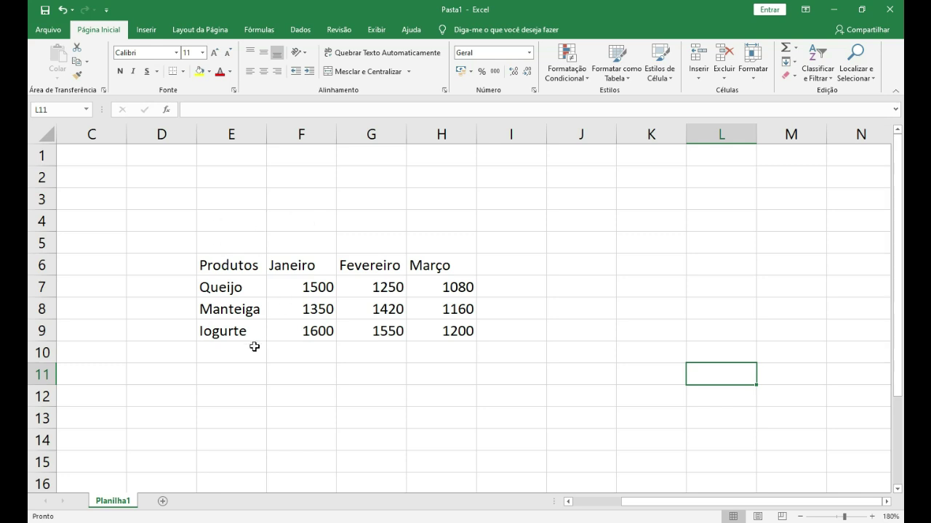
# Add Pão de Queijo as a product in cell E10, below Iogurte.
pyautogui.click(225, 352)
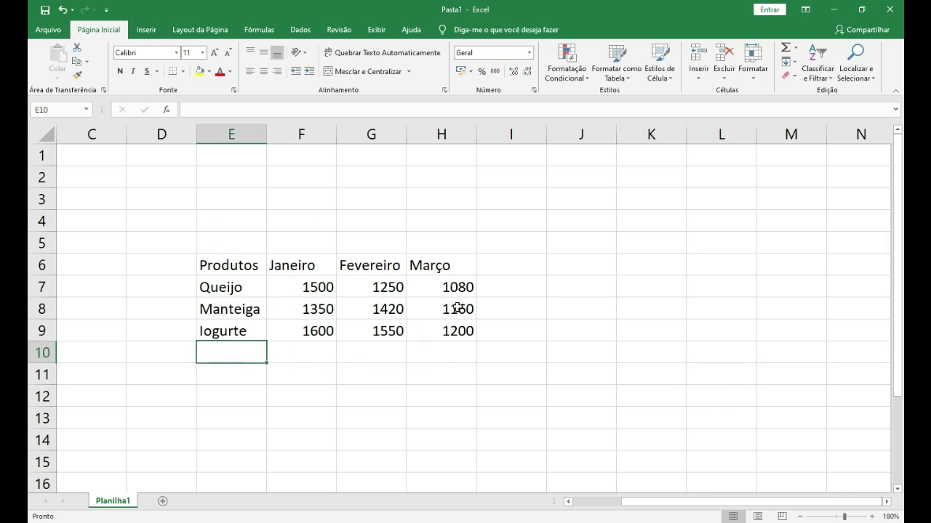
pyautogui.write('Pão de Queijo')
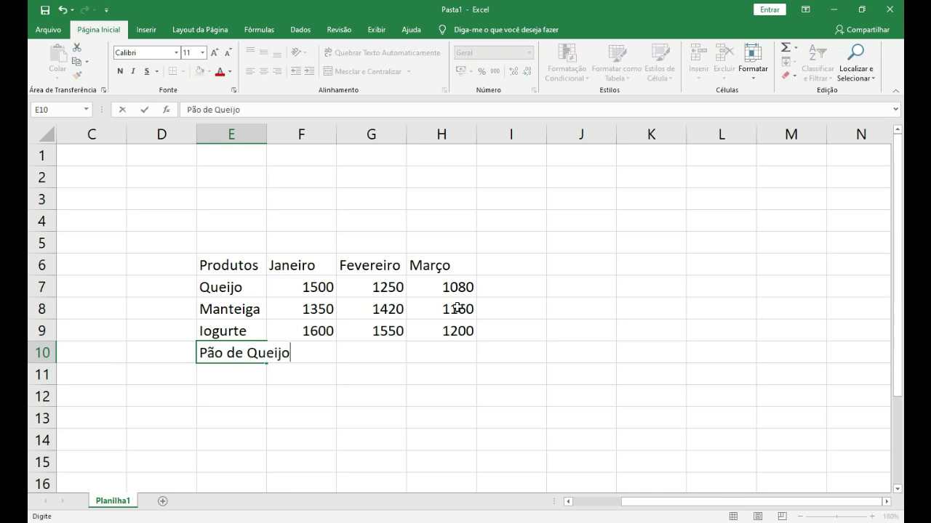
pyautogui.press('Return')
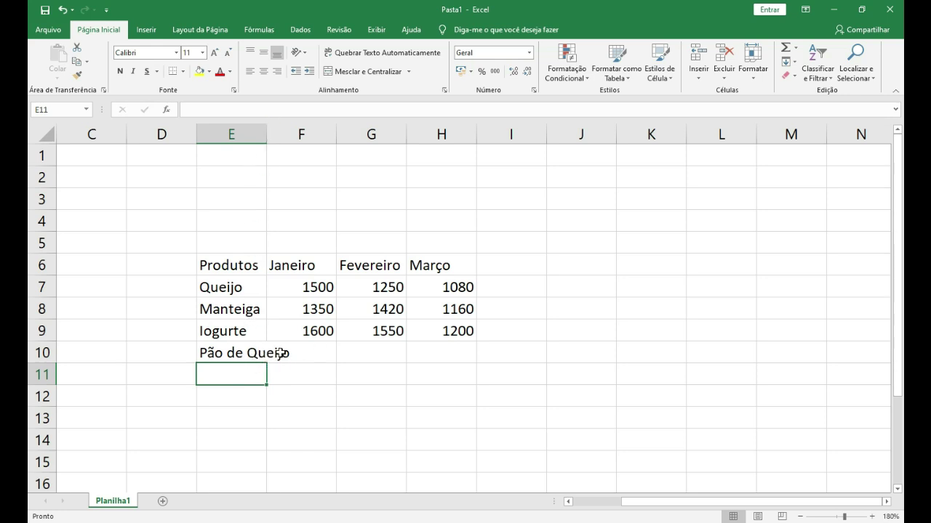
# Fill the Pão de Queijo row with 800 for Janeiro, 650 for Fevereiro and 540 for Março.
pyautogui.click(308, 356)
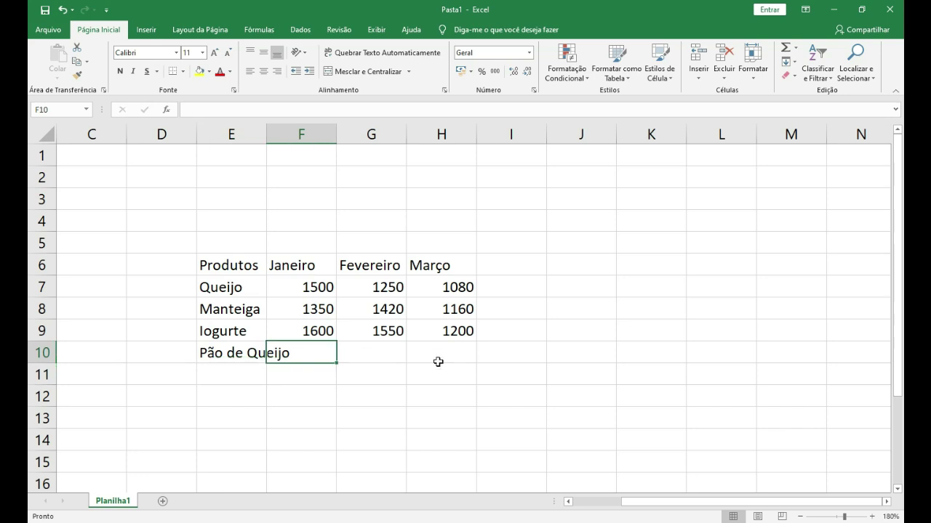
pyautogui.write('800')
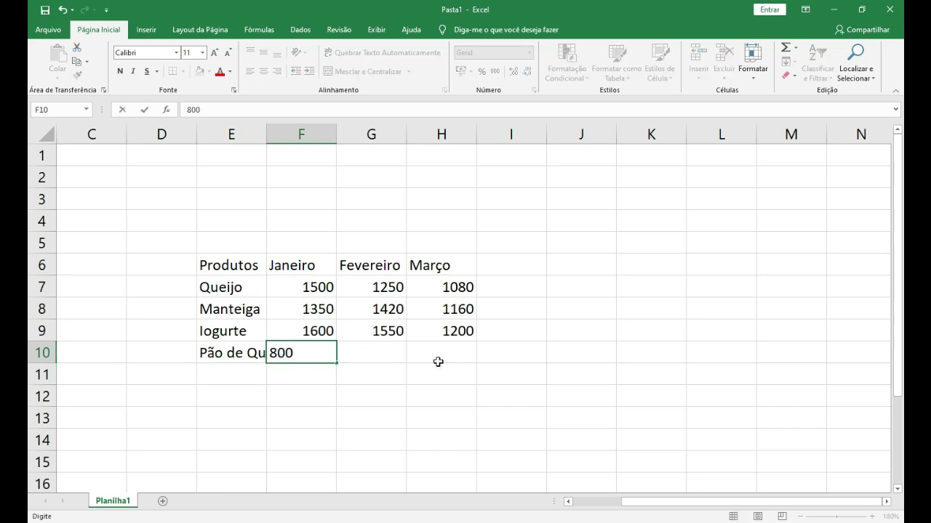
pyautogui.press('Tab')
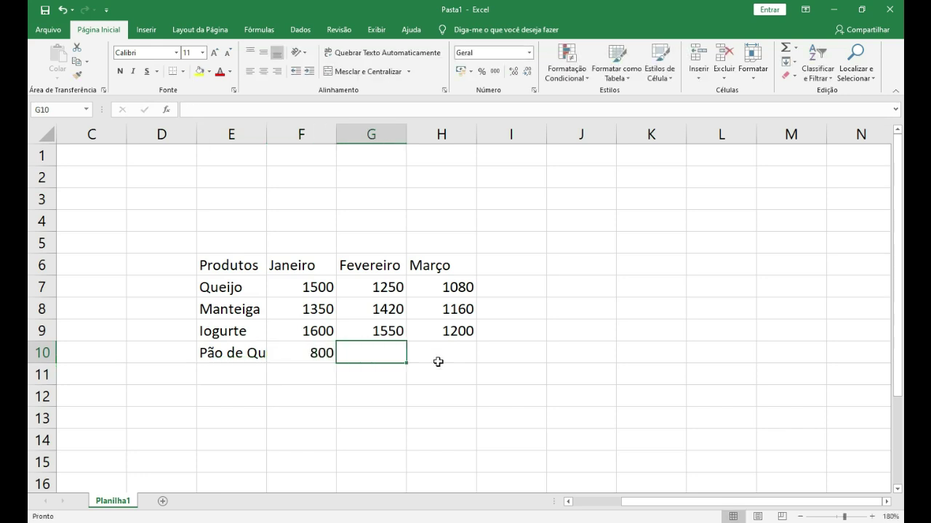
pyautogui.write('650')
pyautogui.press('Tab')
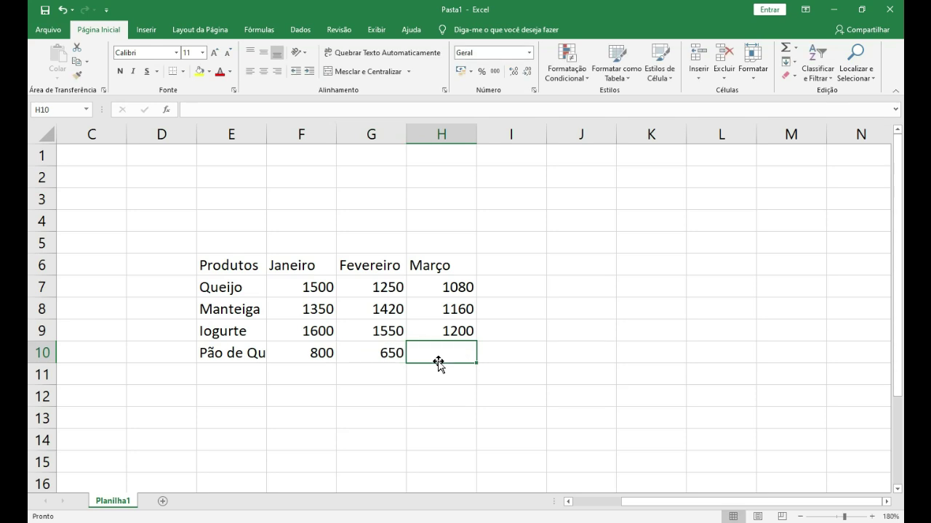
pyautogui.write('540')
pyautogui.press('Return')
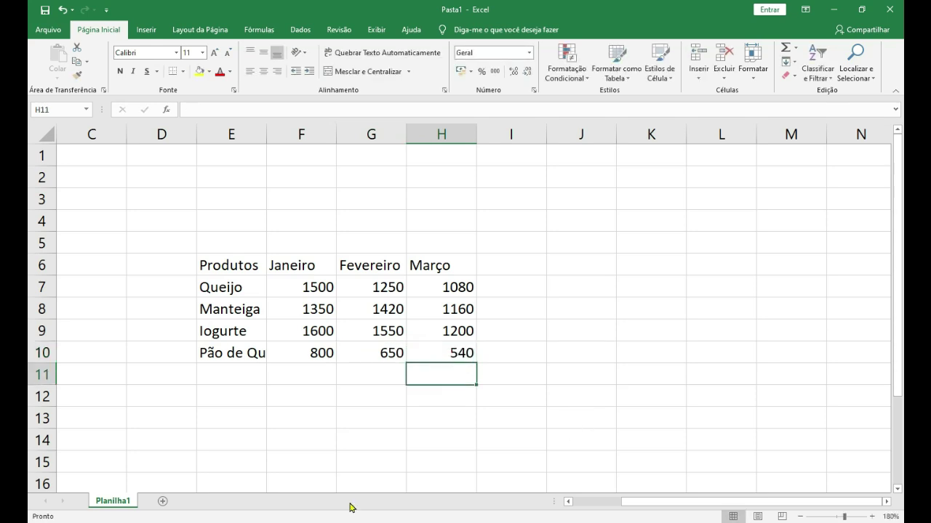
# Clear the Janeiro value of Pão de Queijo and enter 500 in its place.
pyautogui.click(240, 354)
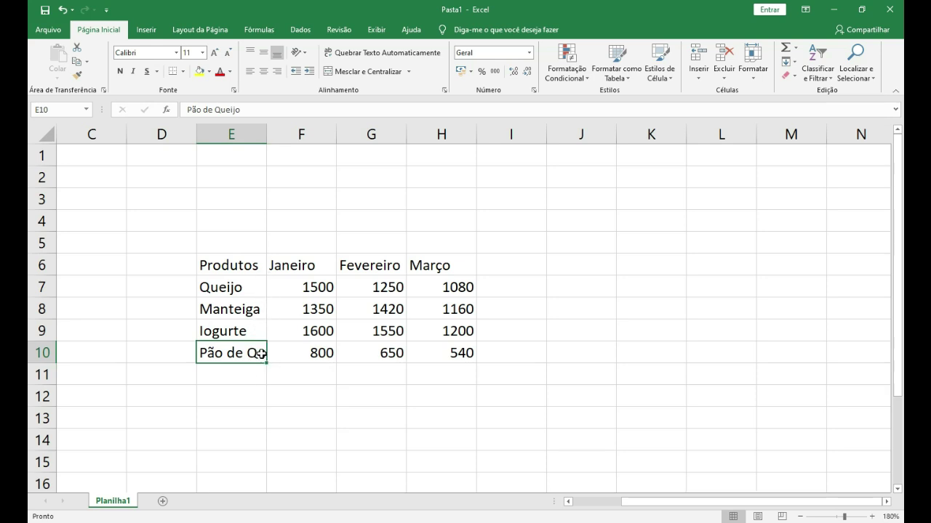
pyautogui.click(309, 344)
pyautogui.press('Delete')
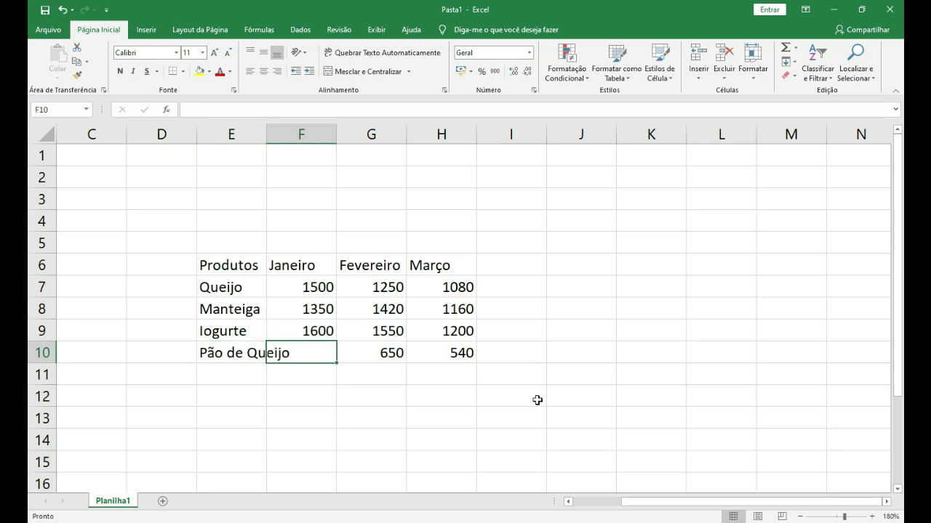
pyautogui.press('Return')
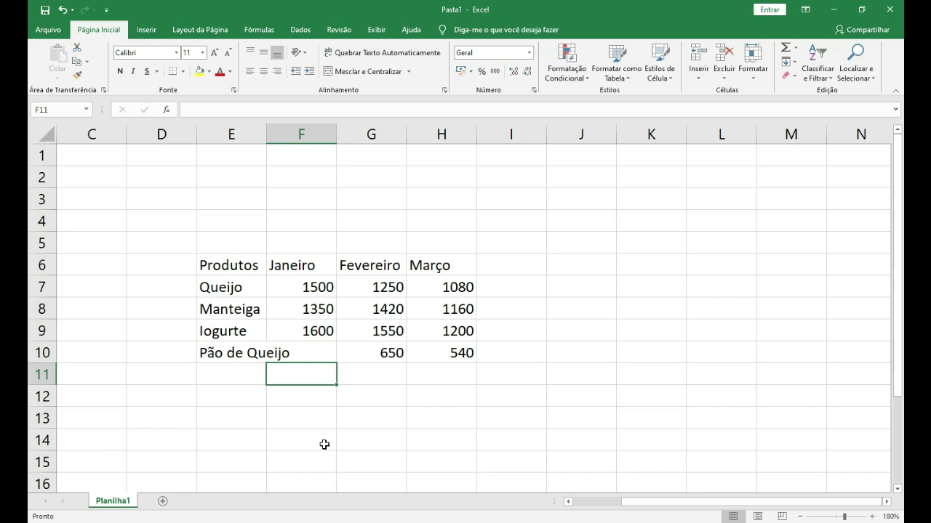
pyautogui.click(315, 354)
pyautogui.write('500')
pyautogui.press('Return')
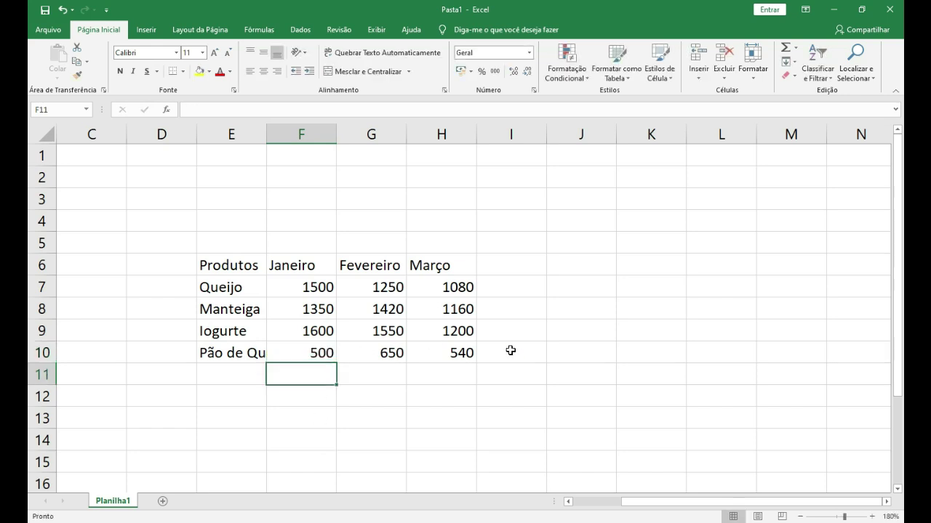
# Widen column E manually so that the product name Pão de Queijo fits inside its cell.
pyautogui.click(590, 318)
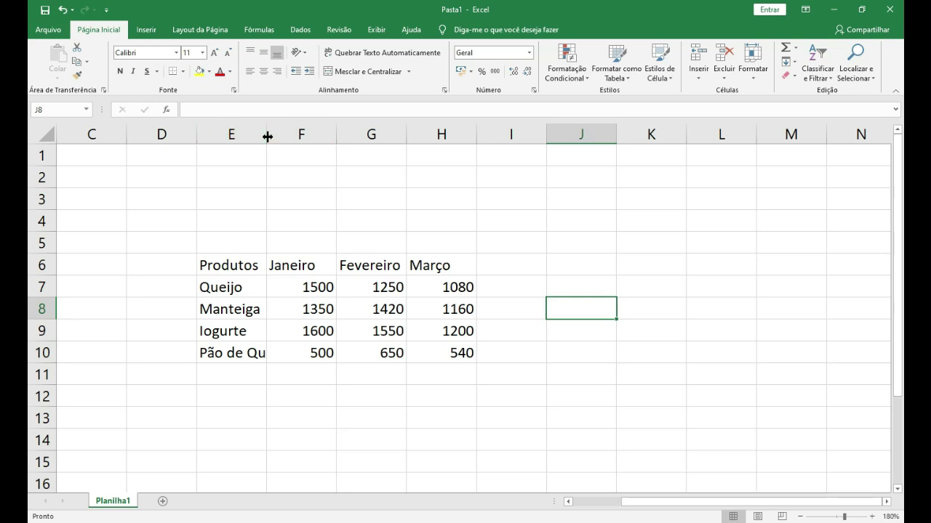
pyautogui.moveTo(268, 137); pyautogui.dragTo(318, 146)
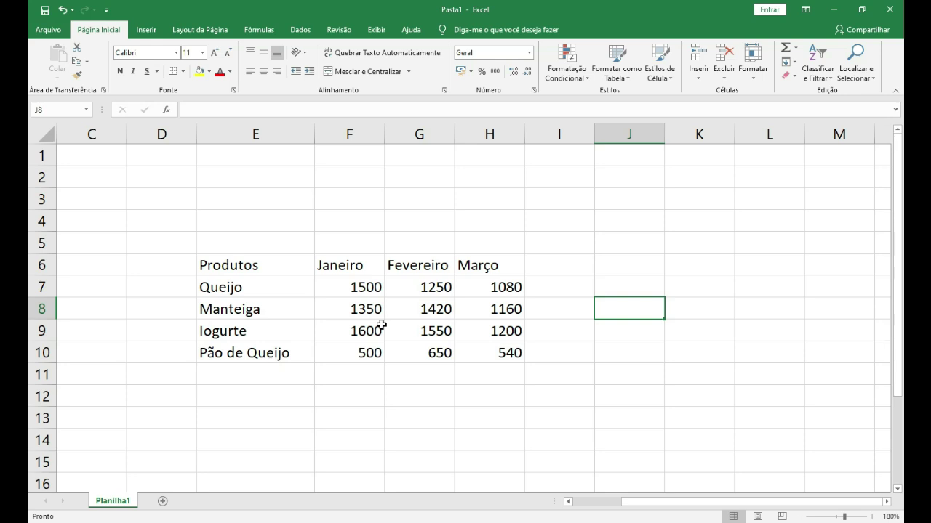
pyautogui.click(319, 412)
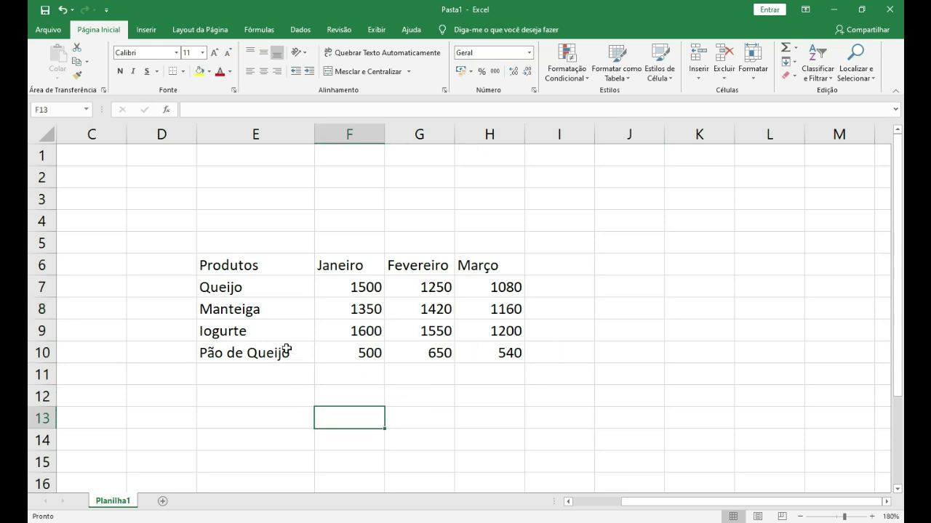
pyautogui.click(230, 353)
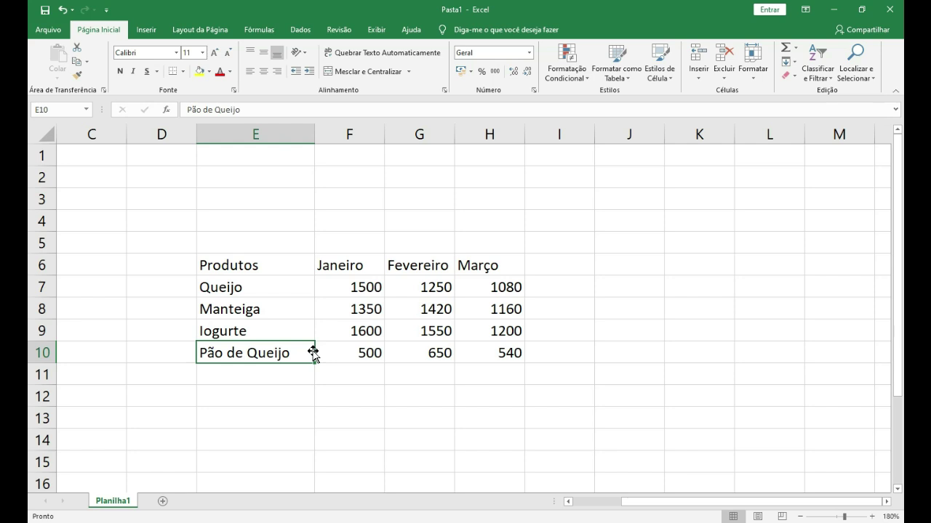
pyautogui.click(339, 202)
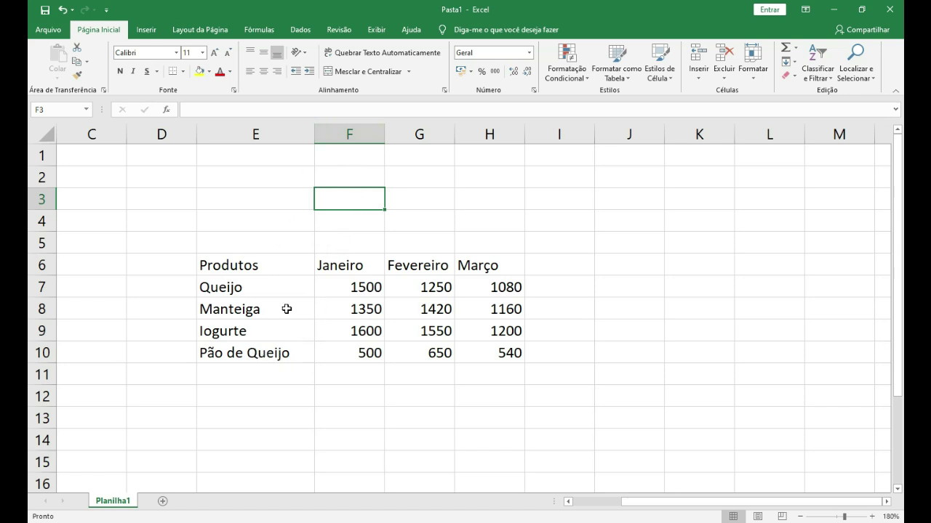
# Narrow column E, and autofit columns E, F, G and H to the width of their contents.
pyautogui.moveTo(315, 138); pyautogui.dragTo(258, 143)
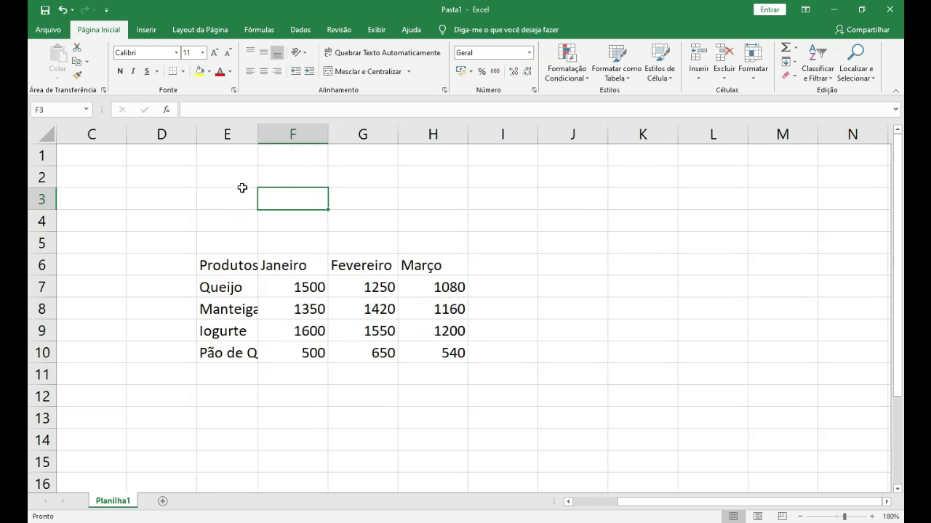
pyautogui.doubleClick(257, 134)
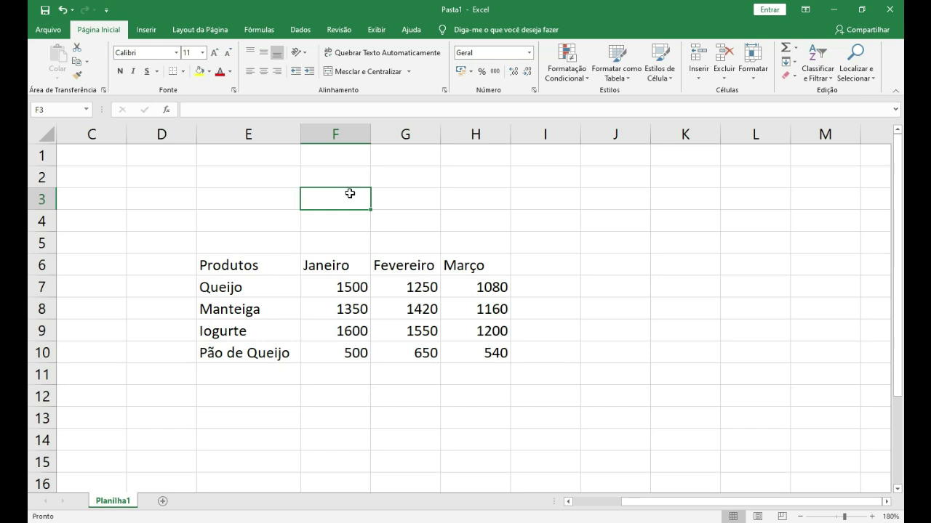
pyautogui.doubleClick(370, 134)
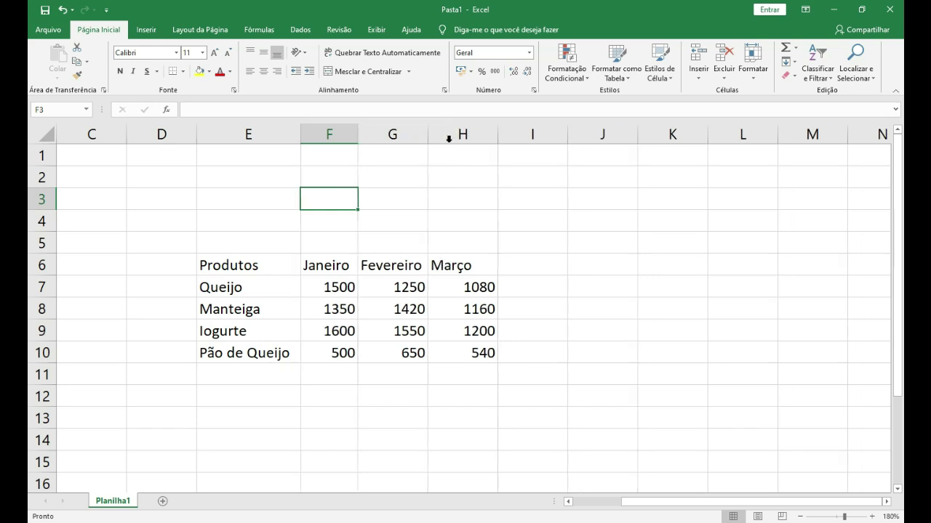
pyautogui.doubleClick(428, 132)
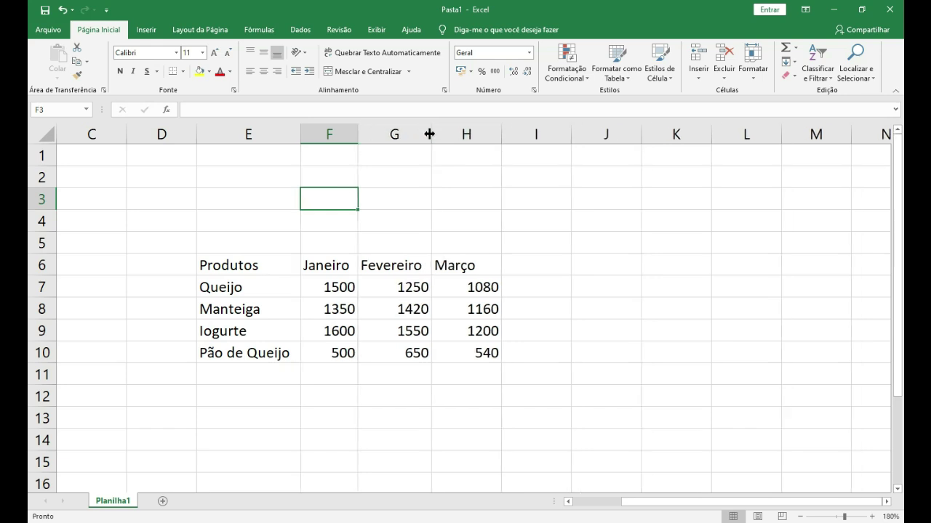
pyautogui.doubleClick(501, 134)
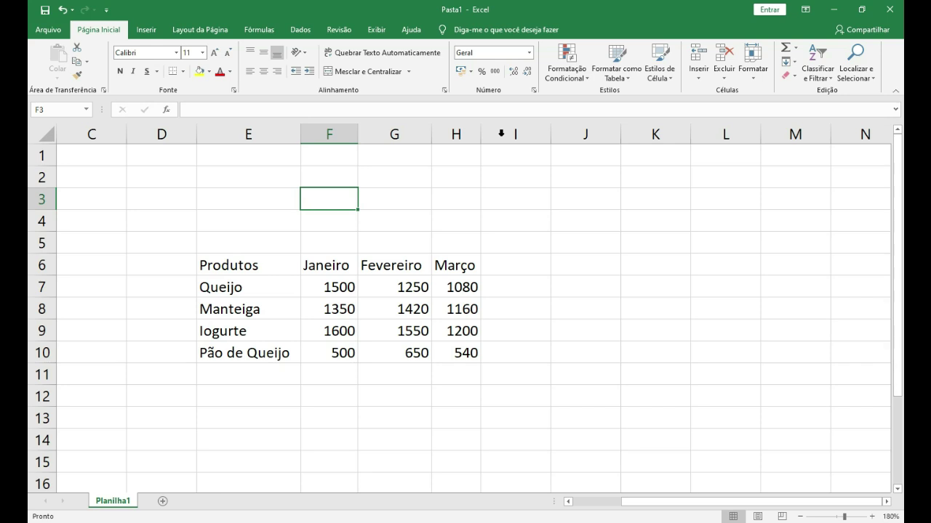
pyautogui.click(290, 390)
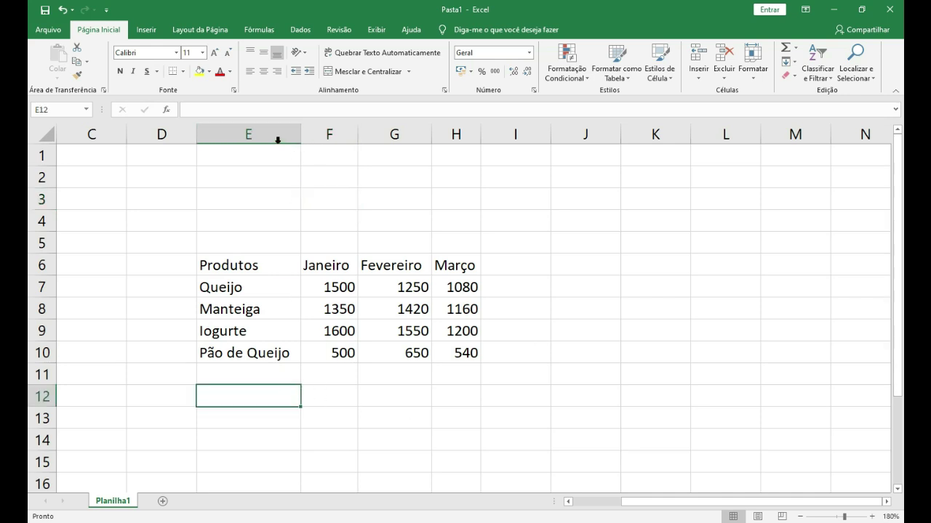
# Make header row 6 taller, and reduce its height to slightly less than that of the other rows.
pyautogui.click(37, 265)
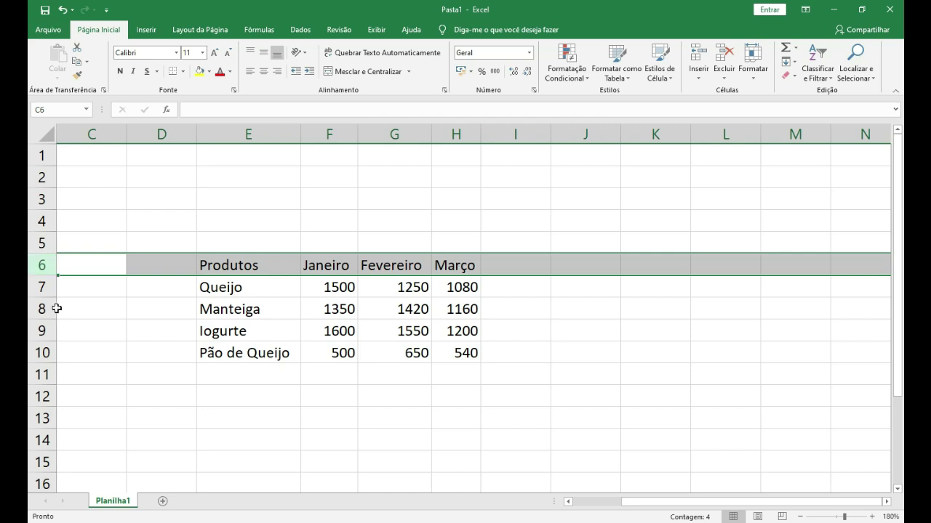
pyautogui.moveTo(44, 274); pyautogui.dragTo(44, 295)
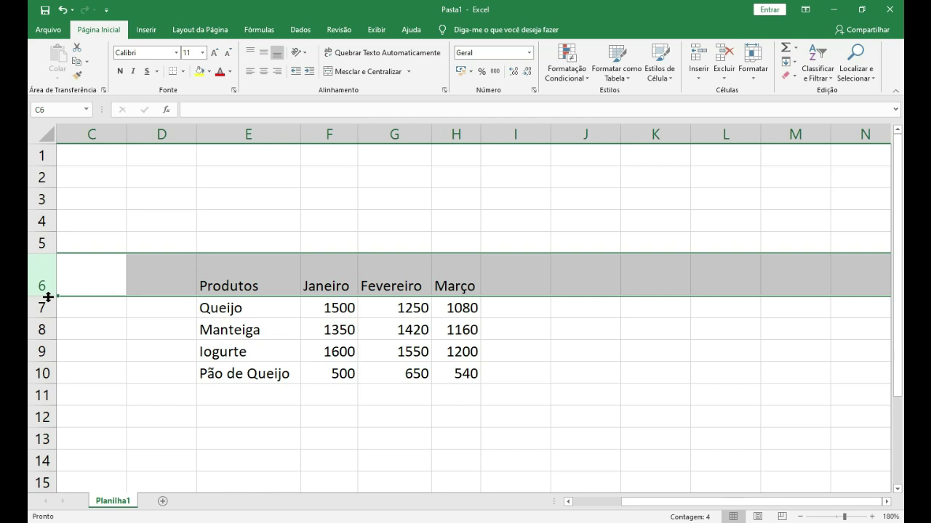
pyautogui.moveTo(48, 297); pyautogui.dragTo(54, 273)
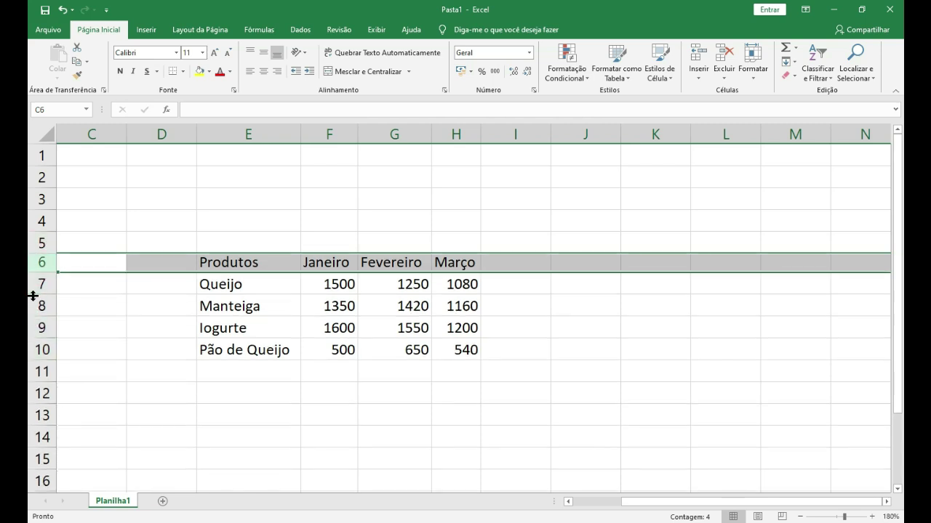
pyautogui.click(578, 350)
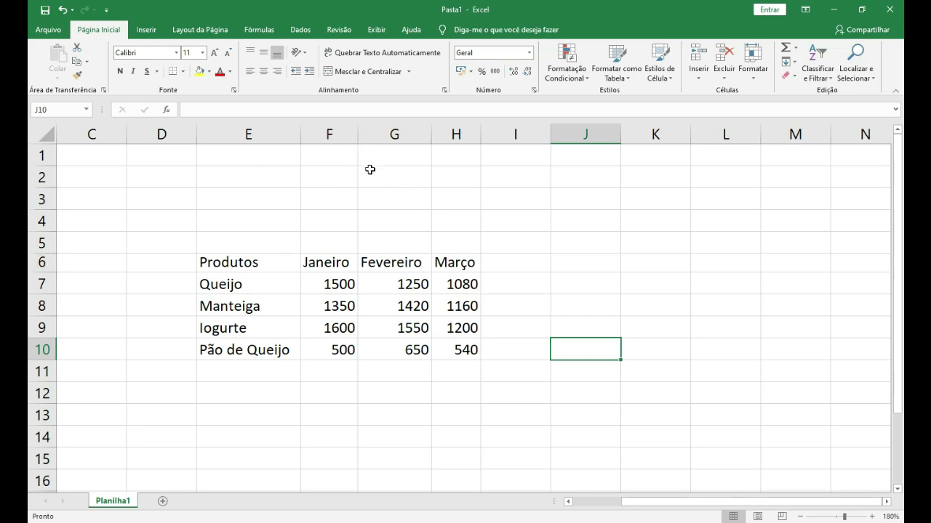
# Widen the Janeiro, Fevereiro and Março columns (F to H) together to one equal width.
pyautogui.moveTo(335, 134); pyautogui.dragTo(465, 138)
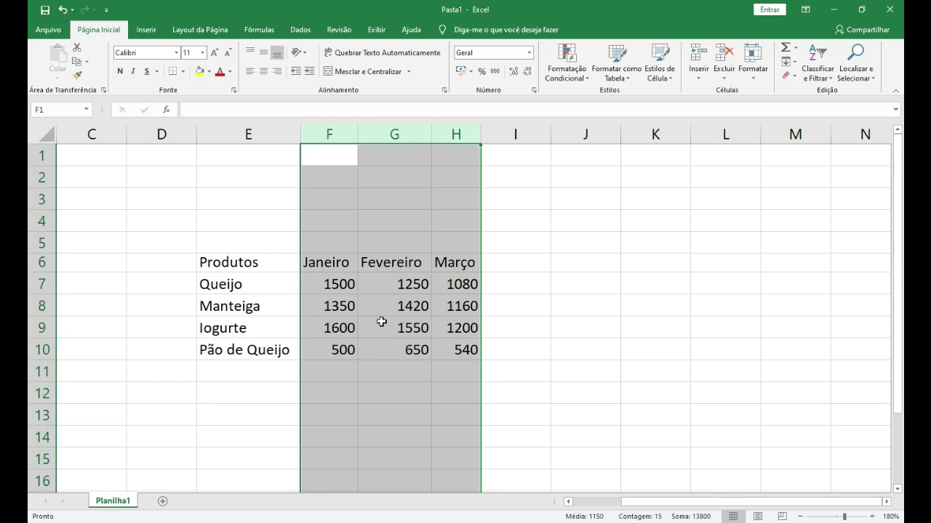
pyautogui.click(337, 137)
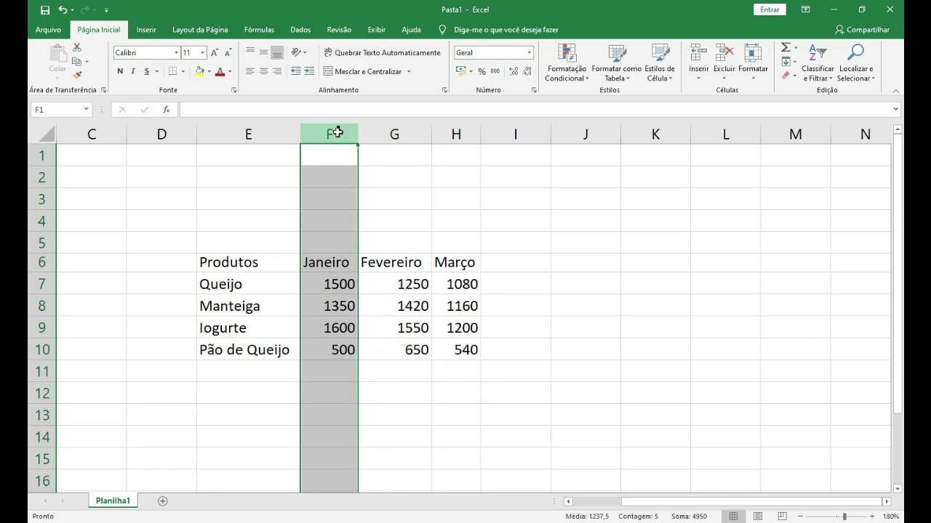
pyautogui.moveTo(332, 131); pyautogui.dragTo(457, 133)
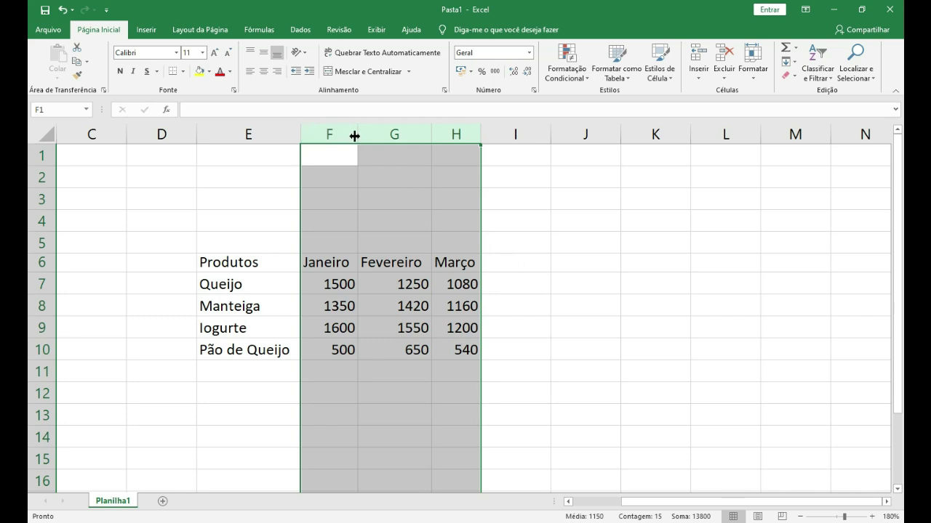
pyautogui.moveTo(354, 135); pyautogui.dragTo(386, 134)
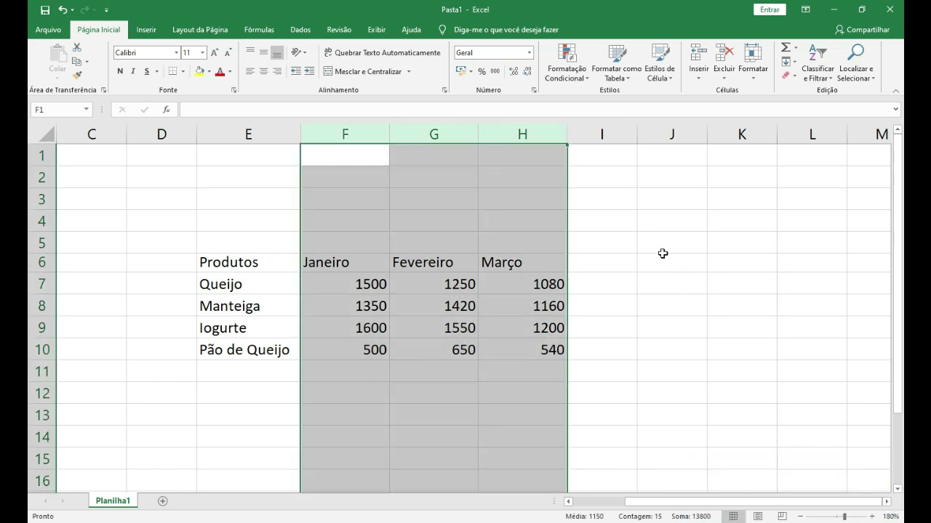
pyautogui.click(434, 236)
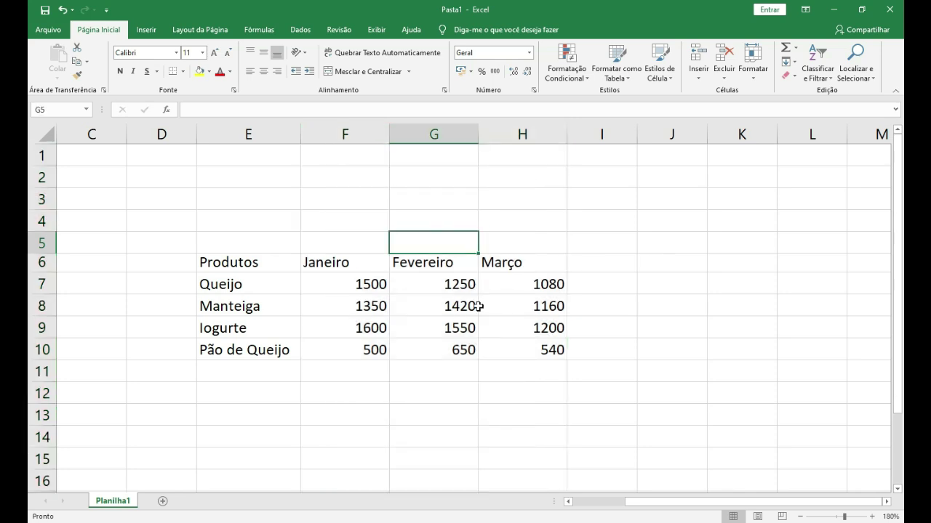
pyautogui.moveTo(347, 283); pyautogui.dragTo(515, 283)
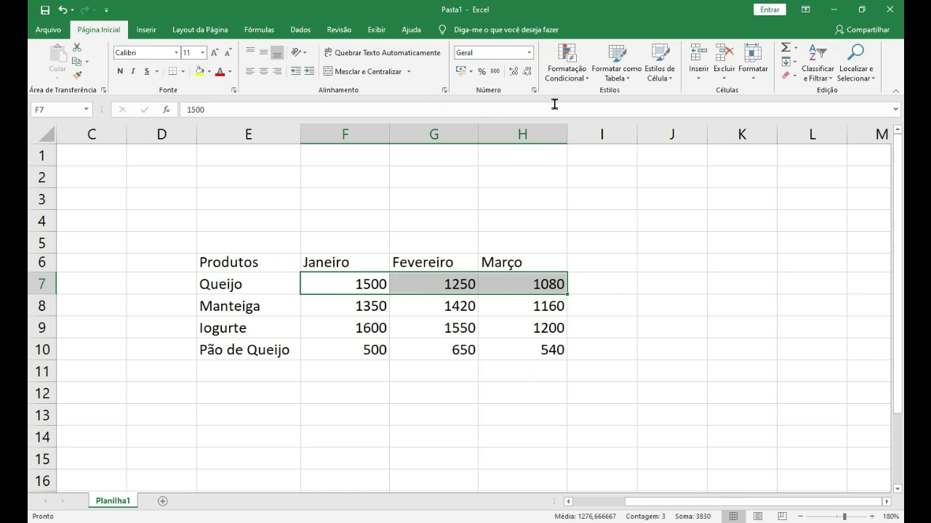
pyautogui.click(756, 76)
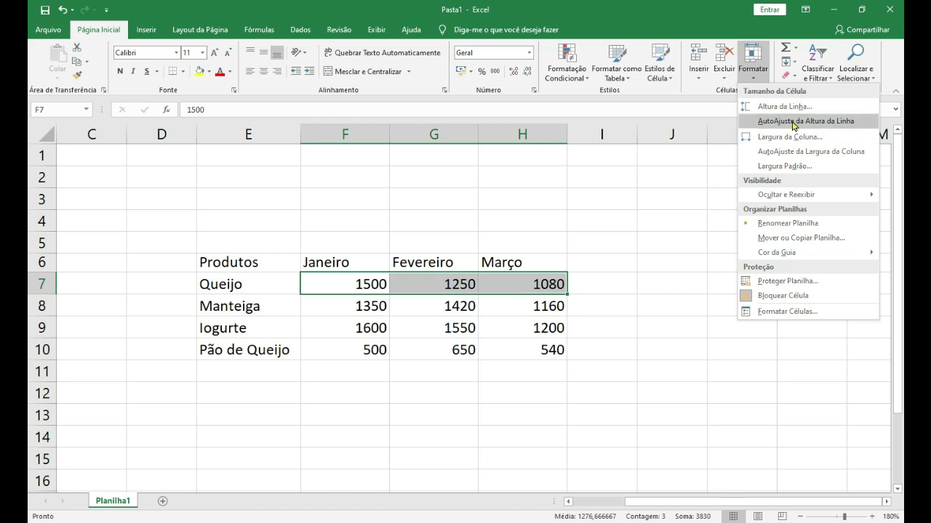
pyautogui.click(695, 154)
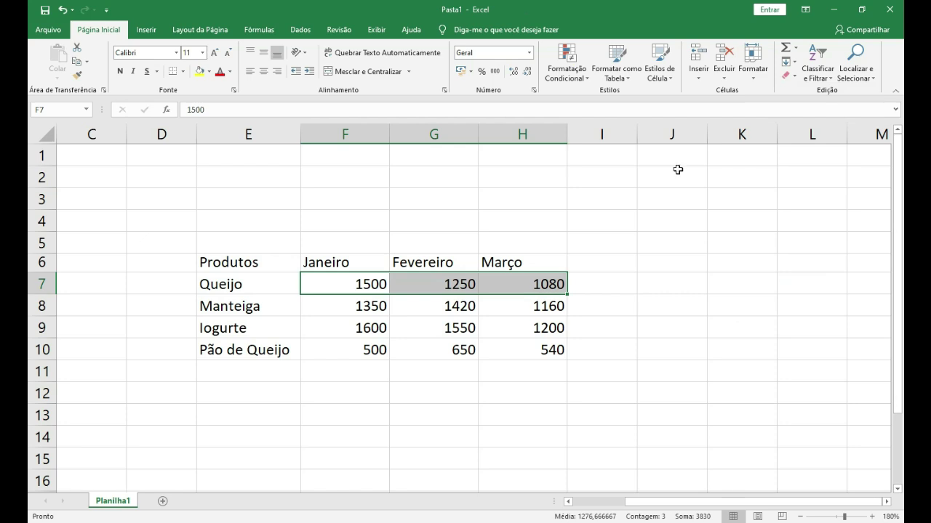
# Set the width of the Janeiro, Fevereiro and Março columns (F to H) together to exactly 8.
pyautogui.click(529, 135)
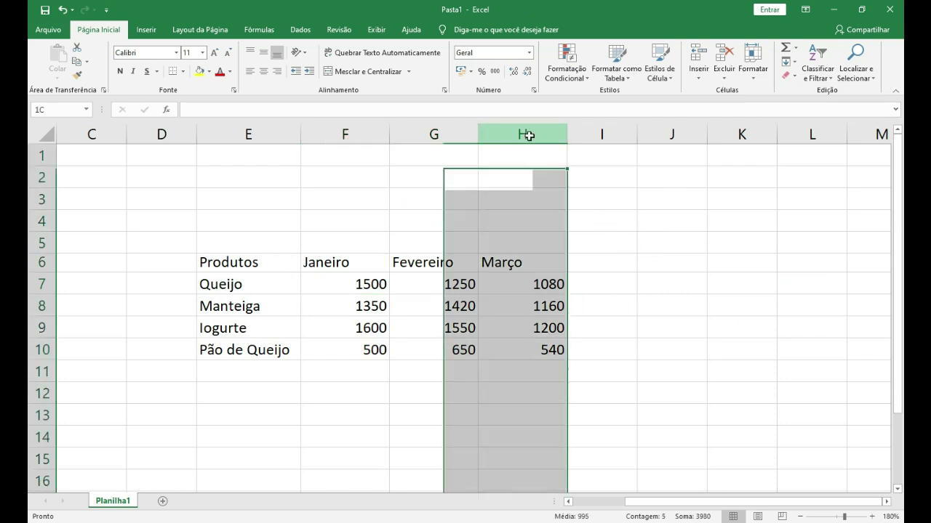
pyautogui.moveTo(529, 135); pyautogui.dragTo(351, 127)
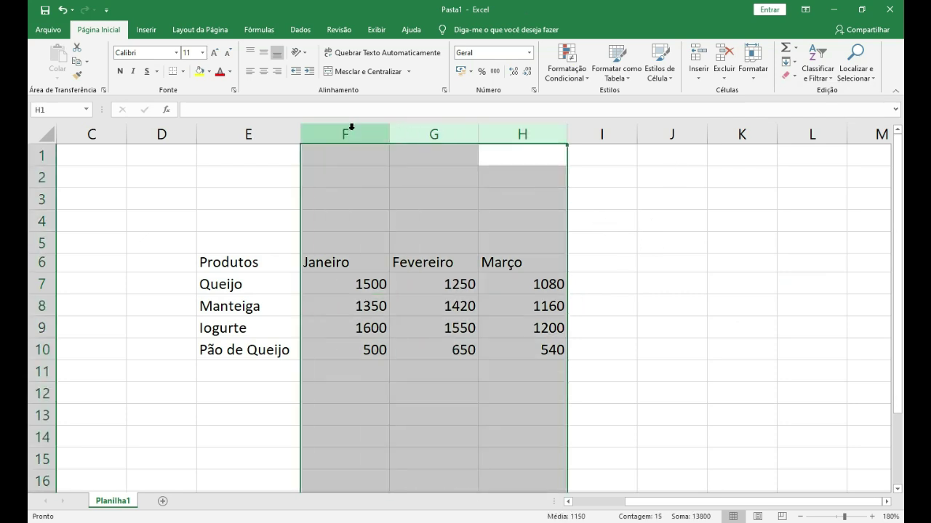
pyautogui.rightClick(517, 132)
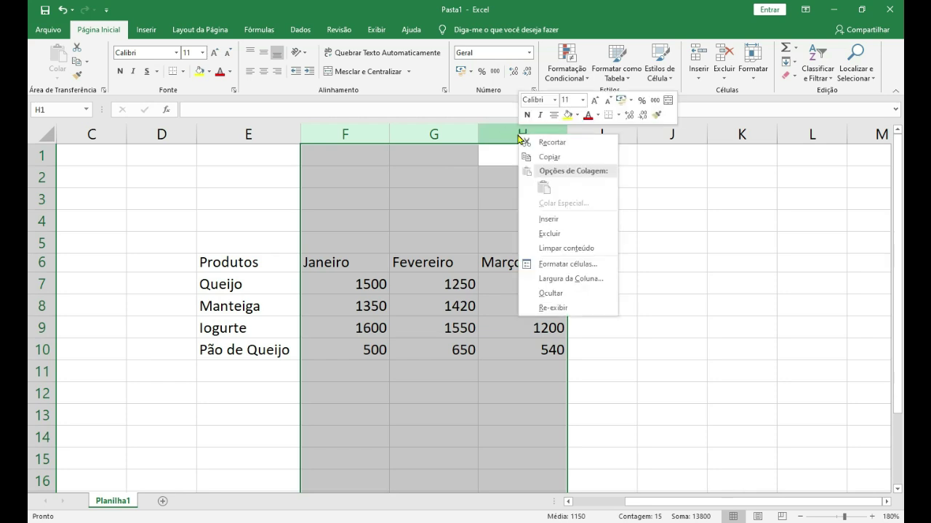
pyautogui.click(571, 279)
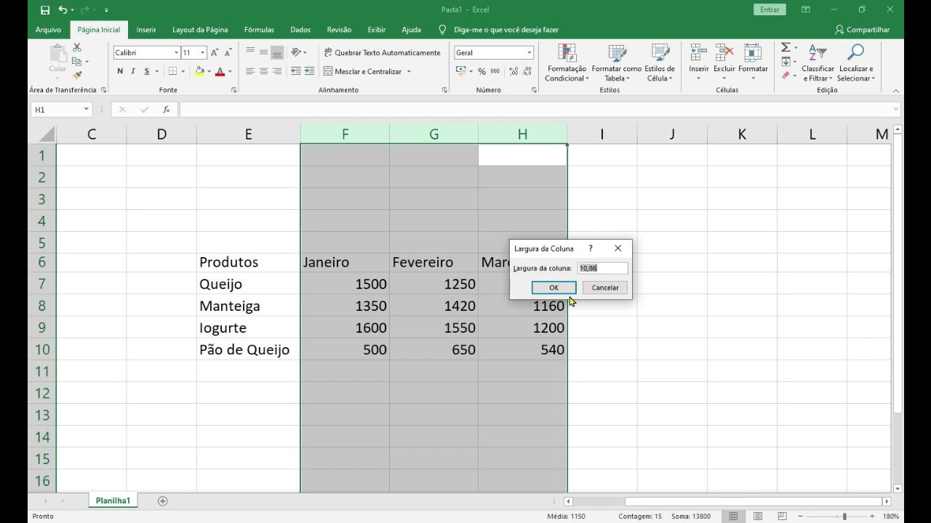
pyautogui.click(608, 270)
pyautogui.doubleClick(612, 268)
pyautogui.write('8')
pyautogui.click(553, 288)
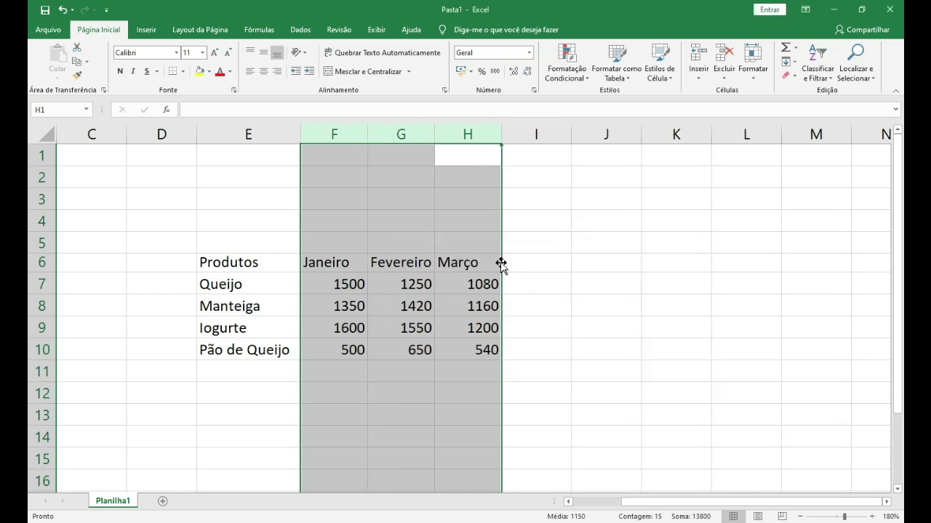
pyautogui.click(522, 284)
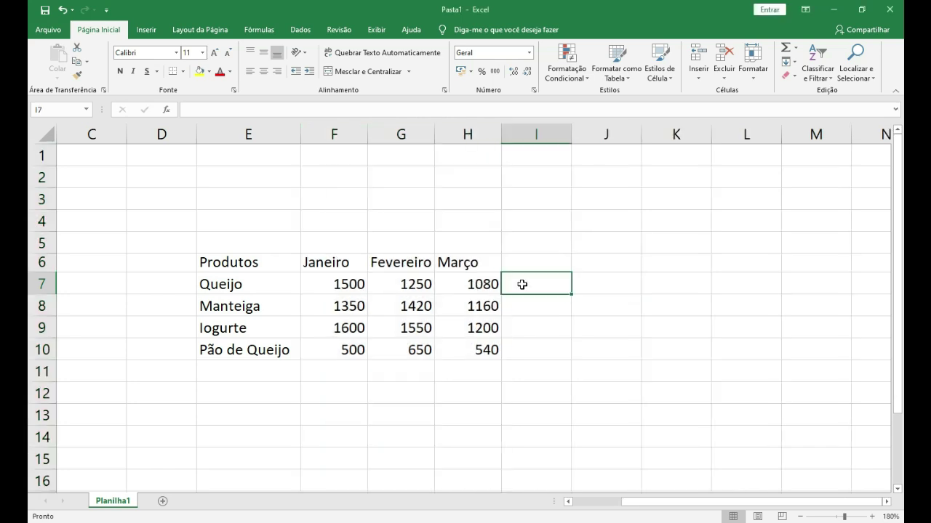
# Set the height of header row 6 to exactly 15.
pyautogui.rightClick(38, 266)
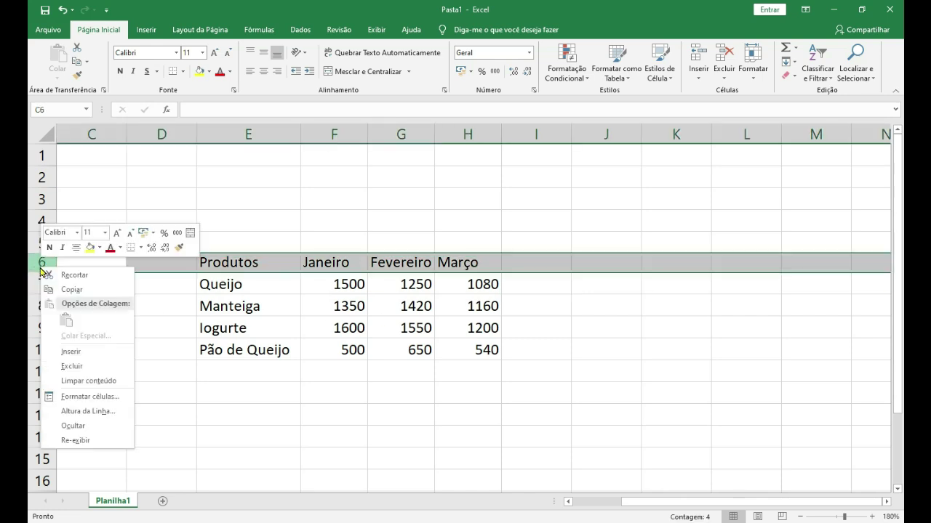
pyautogui.click(94, 413)
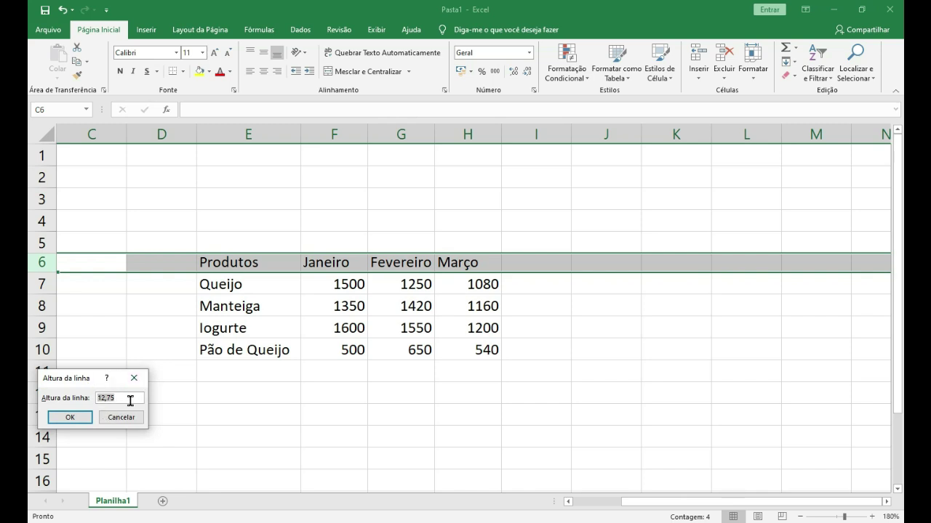
pyautogui.write('15')
pyautogui.click(68, 417)
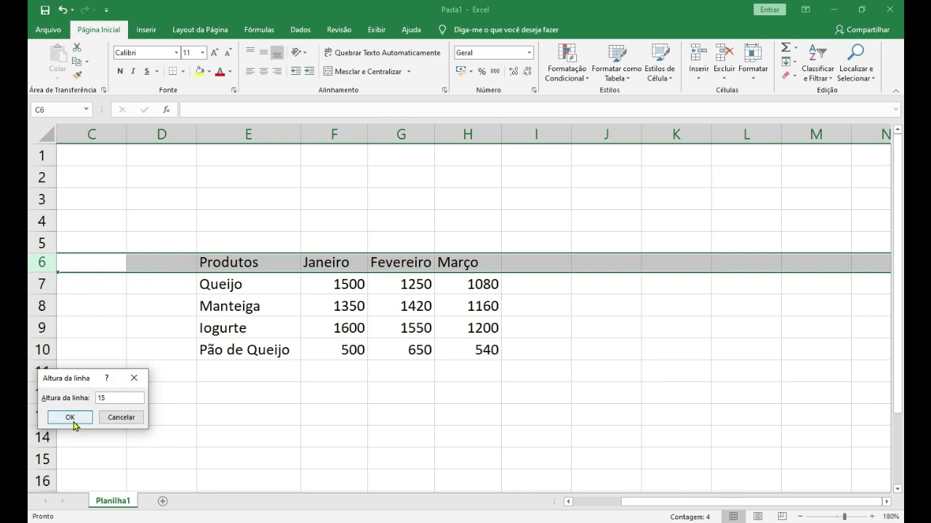
pyautogui.click(565, 317)
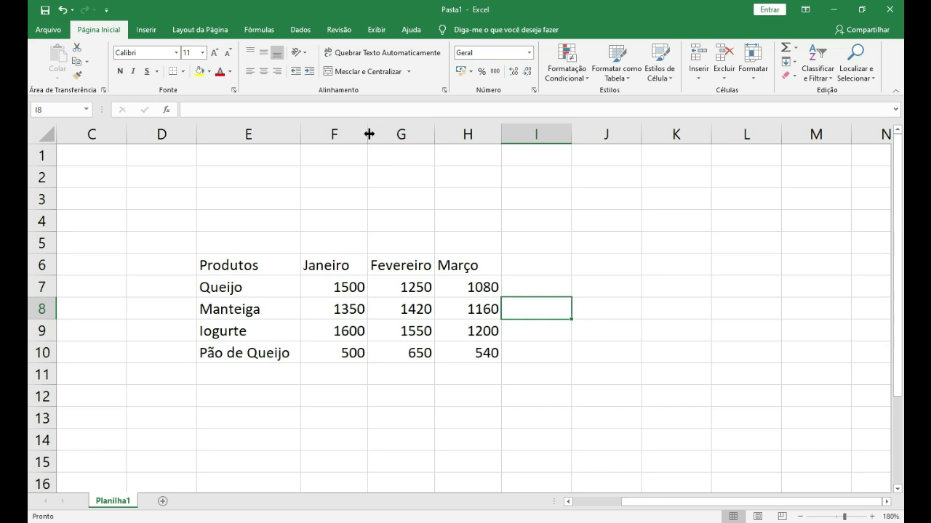
# Try widening the Janeiro column (F) manually to about 10,57, and restore its previous width.
pyautogui.moveTo(369, 133); pyautogui.dragTo(389, 133)
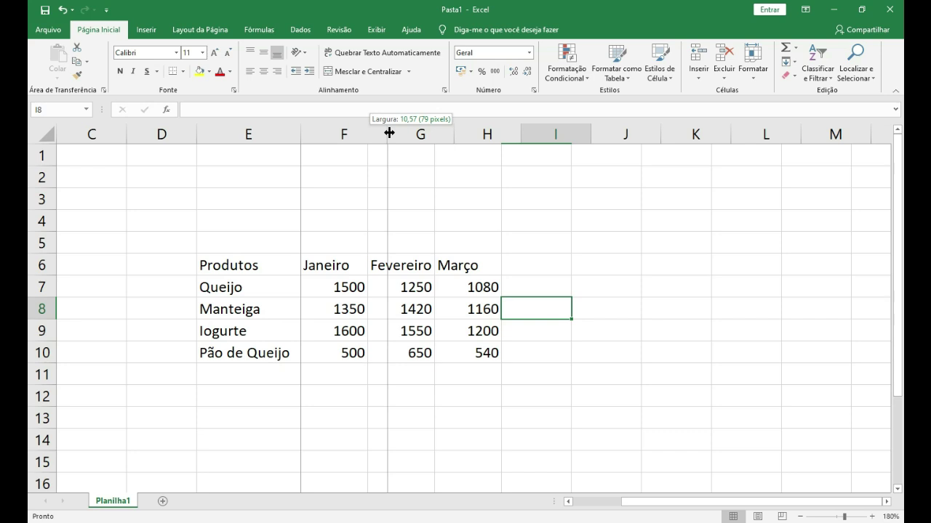
pyautogui.moveTo(389, 133)
pyautogui.mouseDown()
pyautogui.moveTo(408, 133)
pyautogui.moveTo(377, 136)
pyautogui.mouseUp()
pyautogui.doubleClick(377, 136)
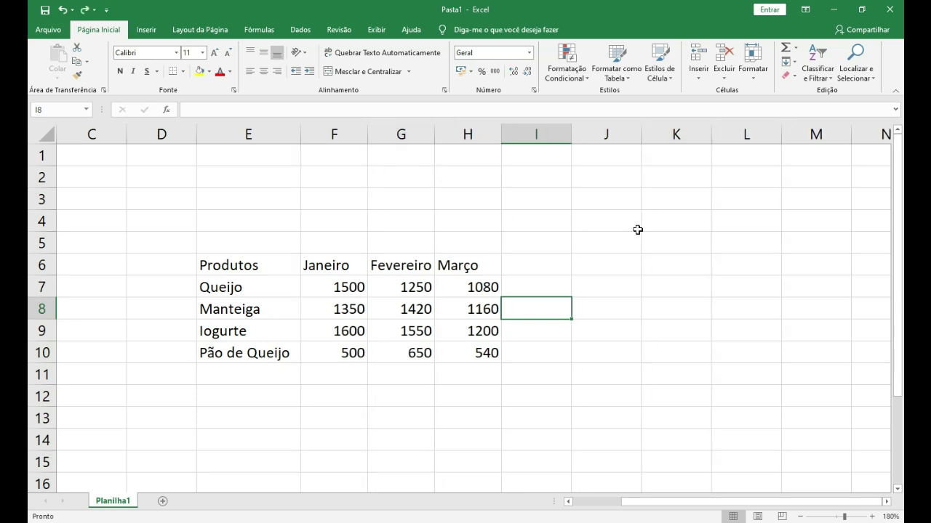
# Check the default column width on empty column K and the default row height on empty row 13, leaving both settings as they are.
pyautogui.rightClick(683, 133)
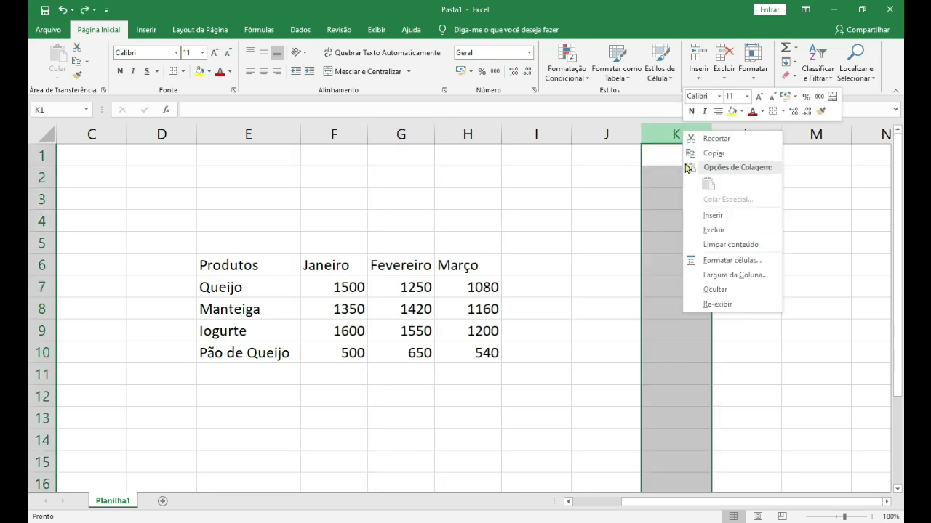
pyautogui.click(733, 275)
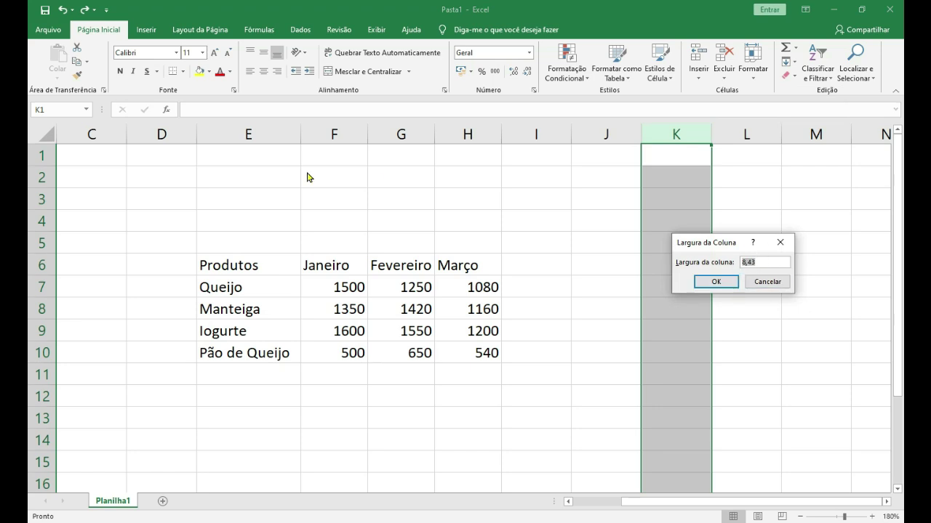
pyautogui.click(766, 283)
pyautogui.rightClick(48, 419)
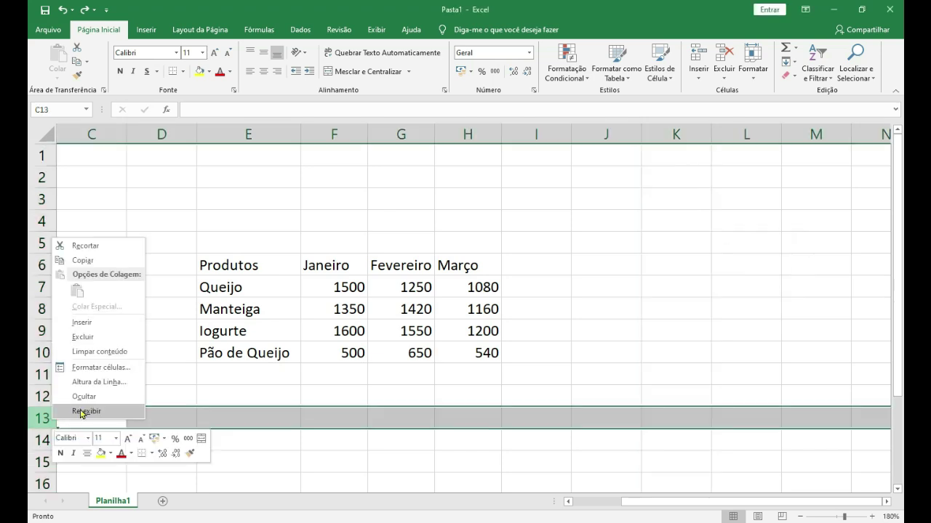
pyautogui.click(89, 380)
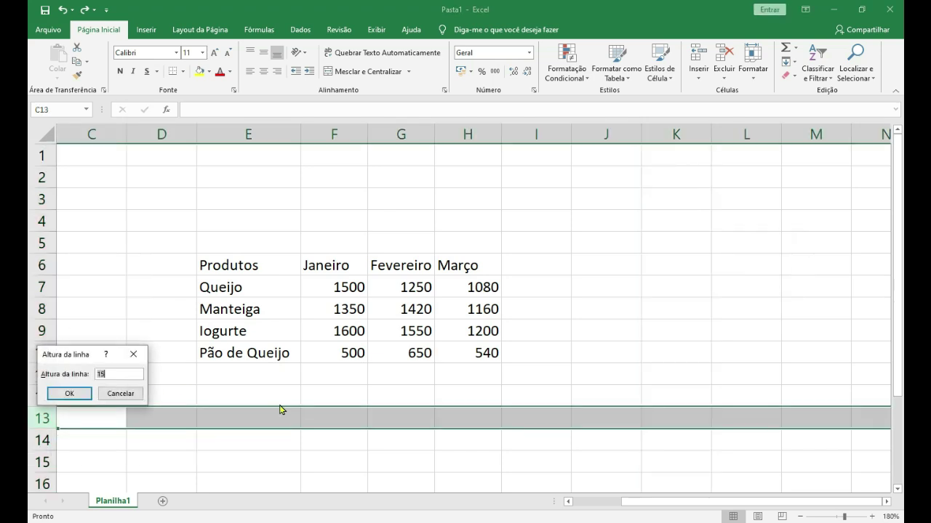
pyautogui.click(121, 394)
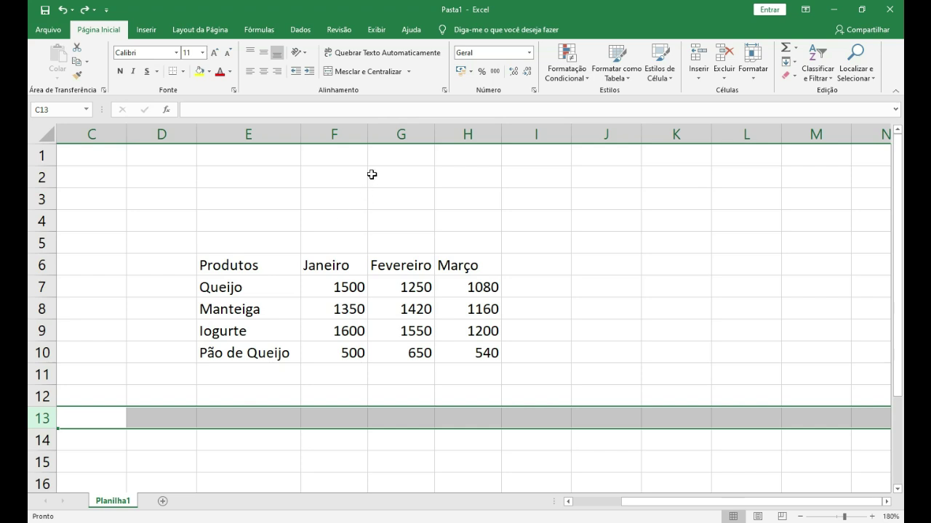
# Widen the Março column (H) slightly by hand.
pyautogui.moveTo(504, 136)
pyautogui.mouseDown()
pyautogui.moveTo(516, 136)
pyautogui.moveTo(509, 136)
pyautogui.mouseUp()
pyautogui.rightClick(497, 137)
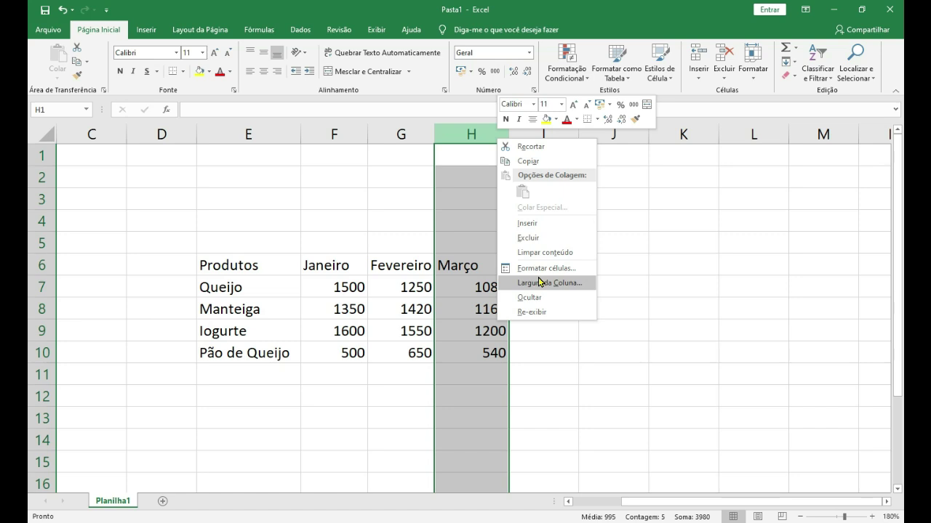
pyautogui.press('Escape')
pyautogui.rightClick(44, 288)
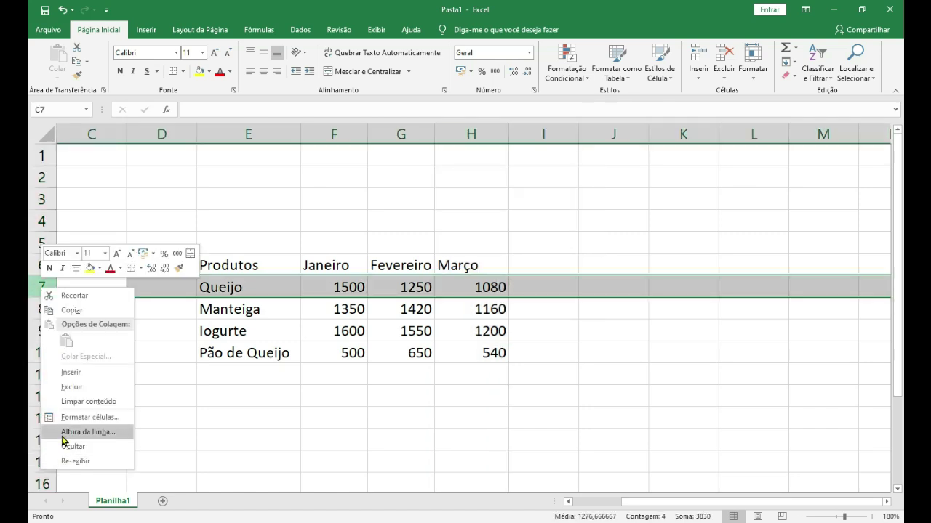
pyautogui.press('Escape')
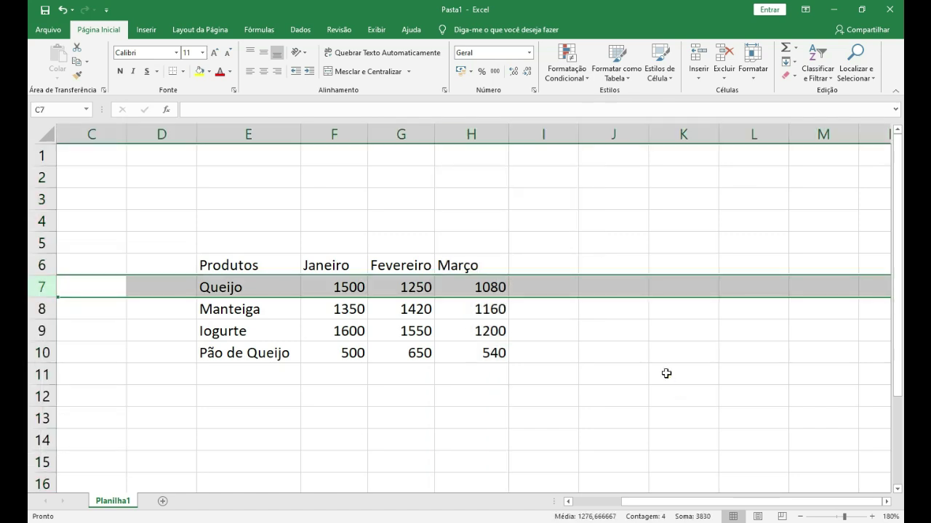
pyautogui.click(666, 372)
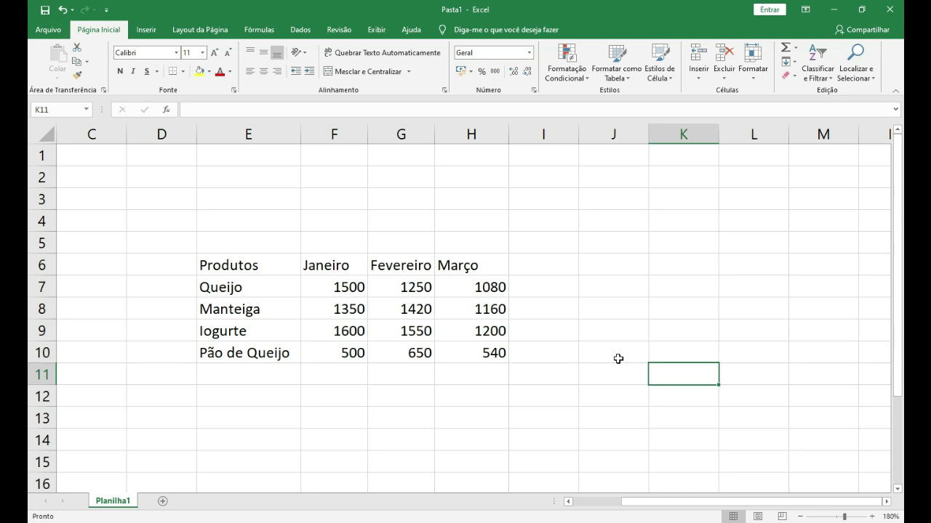